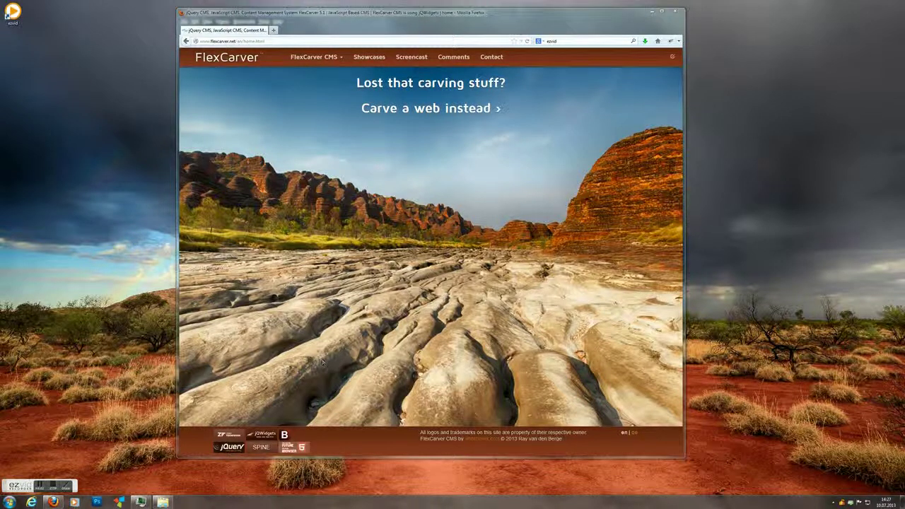
- Browse from the FlexCarver overview page to the Showcases page listing Hotel Via Roma and Villa Lanka
mouse_move(315, 59)
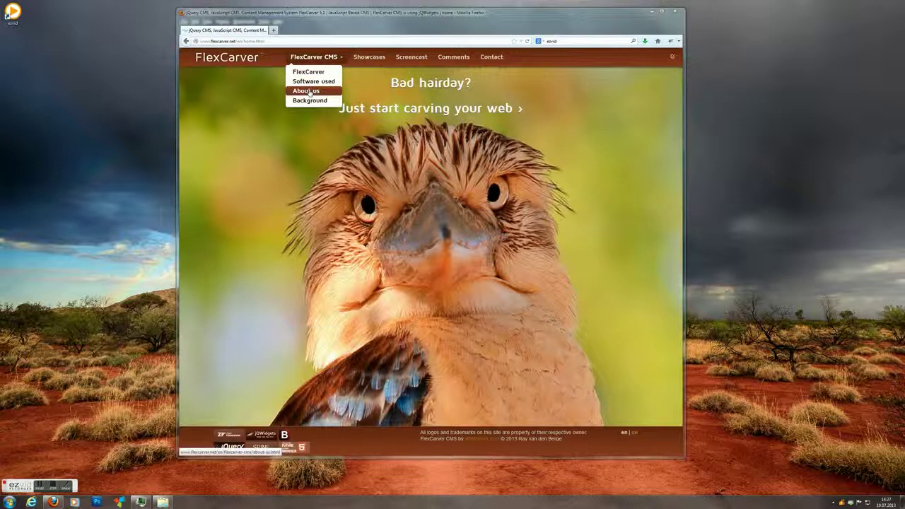
click(309, 72)
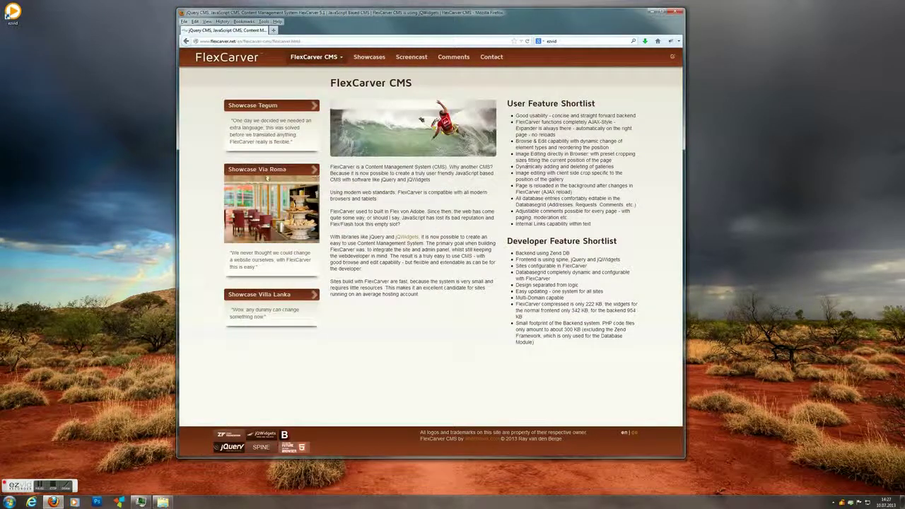
click(369, 58)
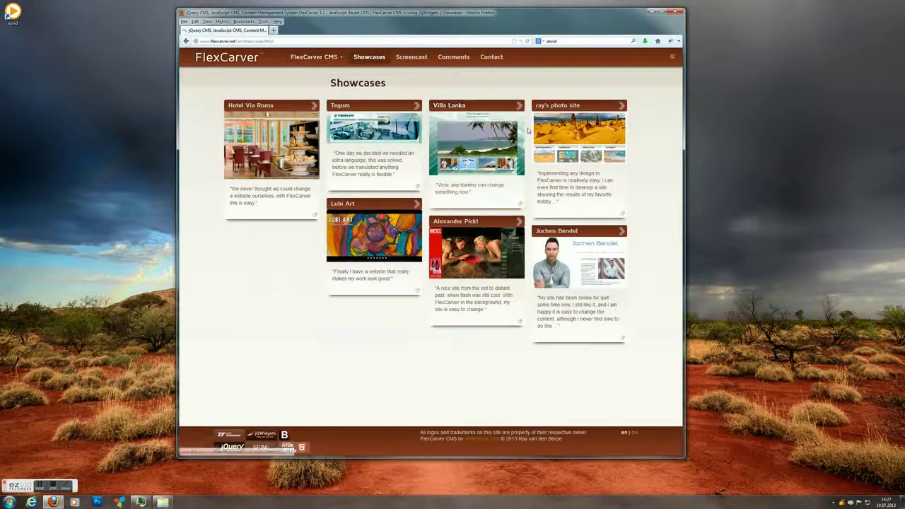
- Log in with the prefilled editor credentials and go to FlexCarver CMS > Software used
click(672, 57)
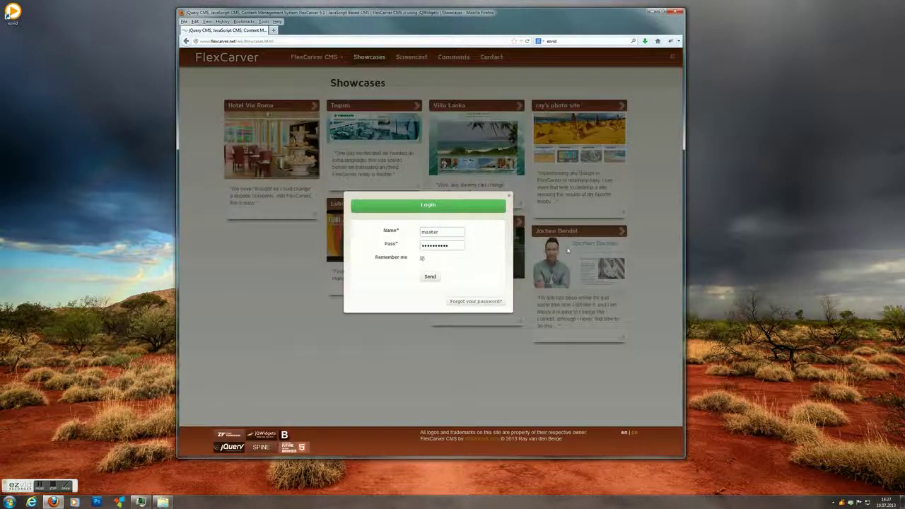
click(430, 276)
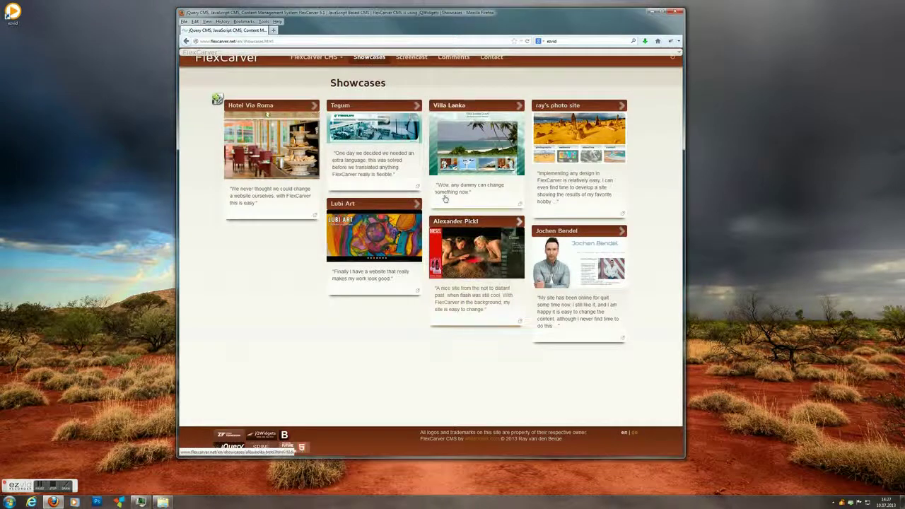
mouse_move(313, 62)
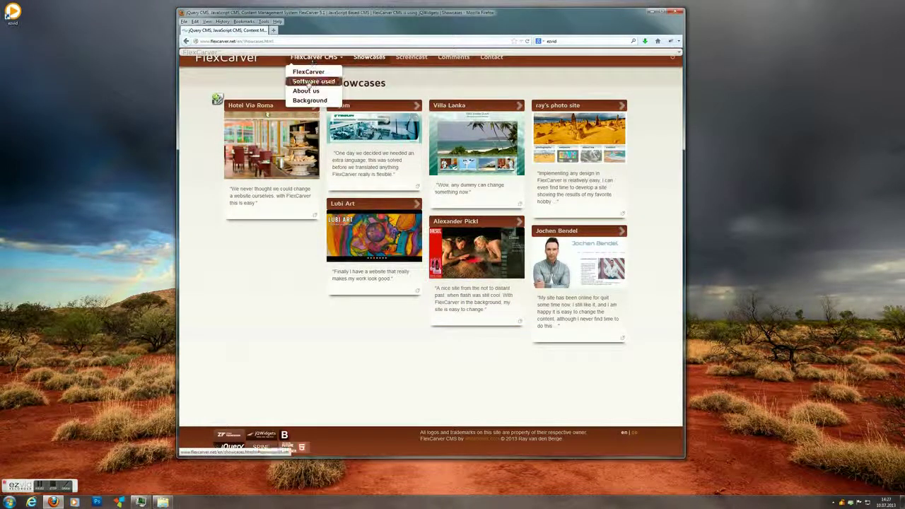
click(309, 82)
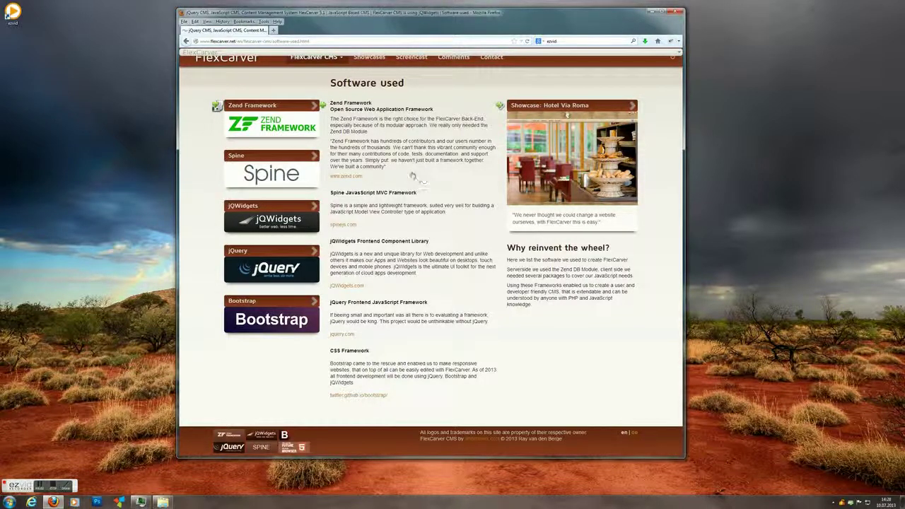
- Append ' just a demo' to the Software used heading inline and save it
click(398, 84)
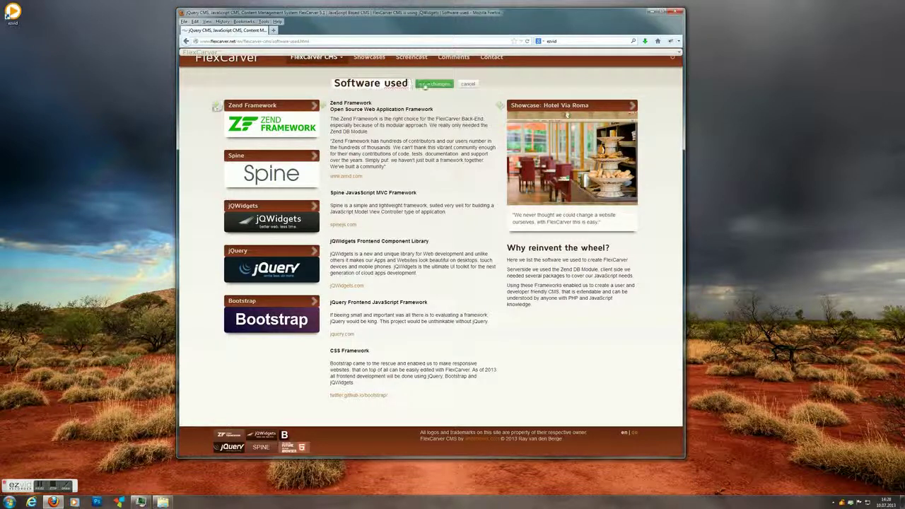
text(just a dem)
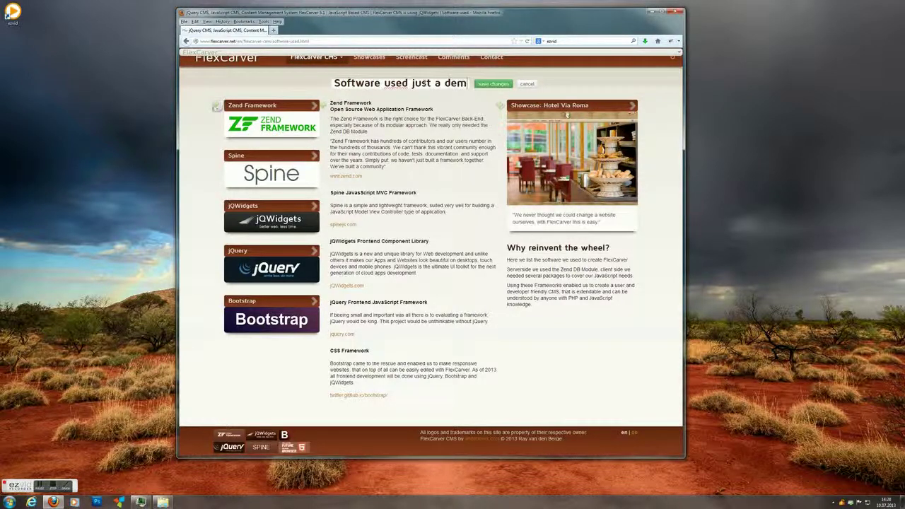
text(o)
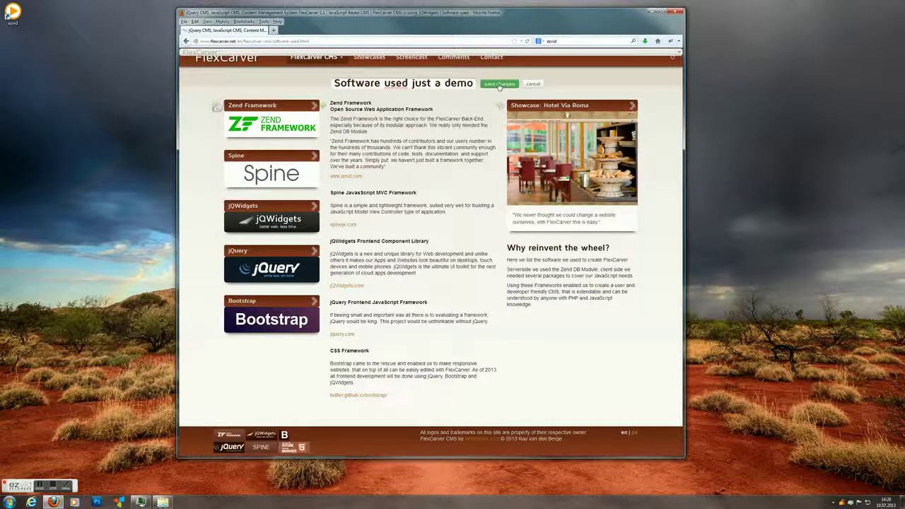
click(498, 84)
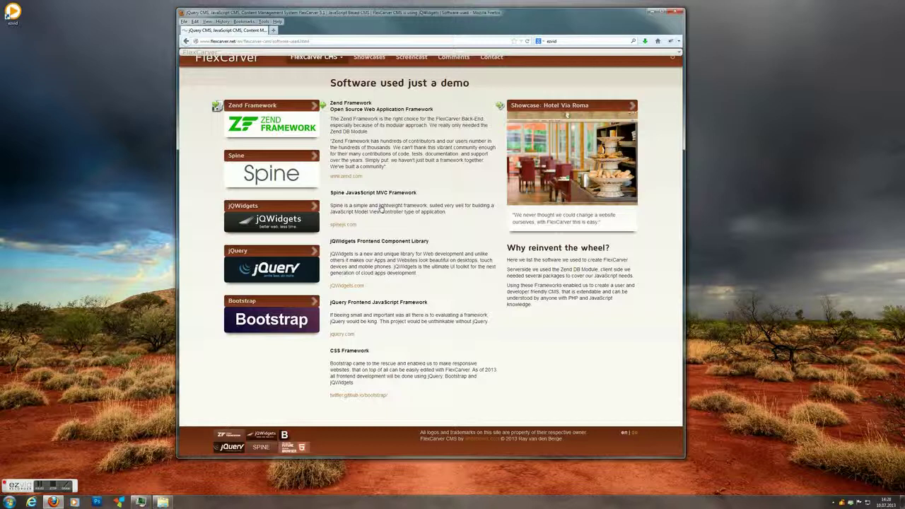
- Make the word 'simple' bold in the Spine text block and save it
double_click(380, 207)
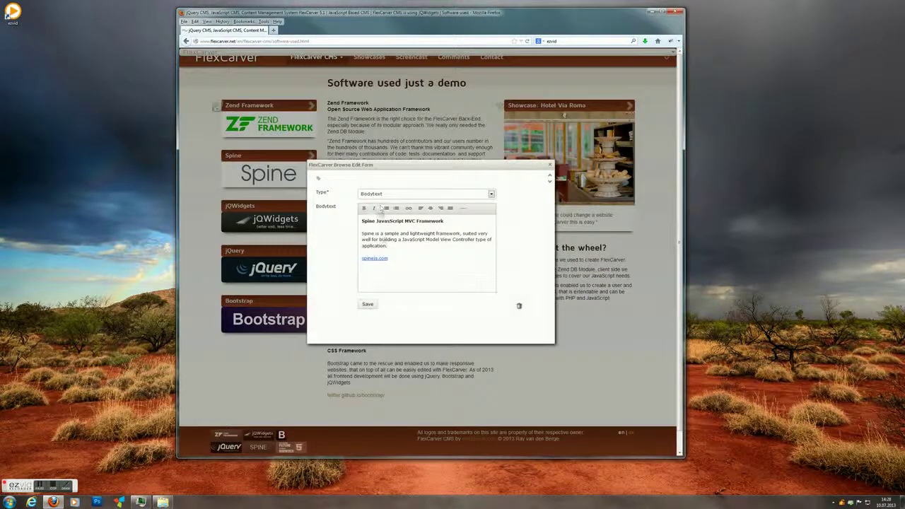
drag(400, 233, 382, 232)
click(364, 207)
click(367, 305)
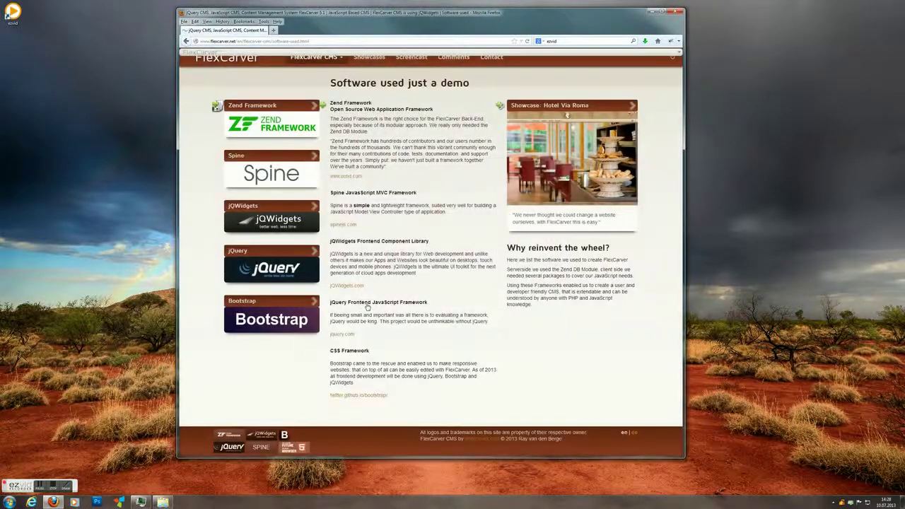
- Switch the Spine block's type from Bodytext to Image and bring up the File Manager
click(386, 209)
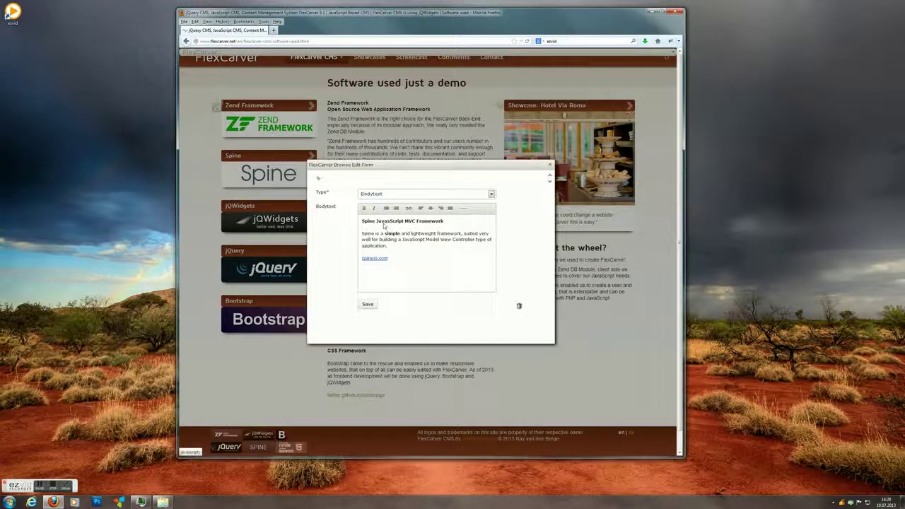
click(396, 194)
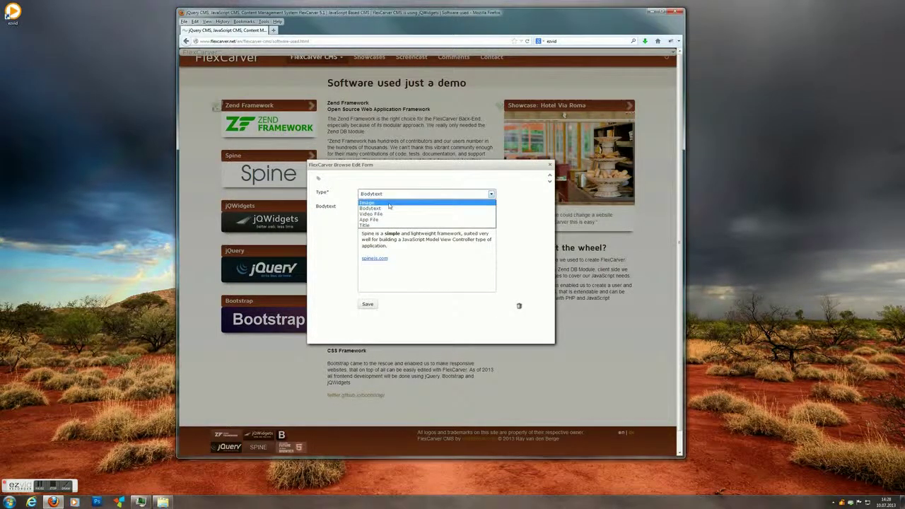
click(388, 203)
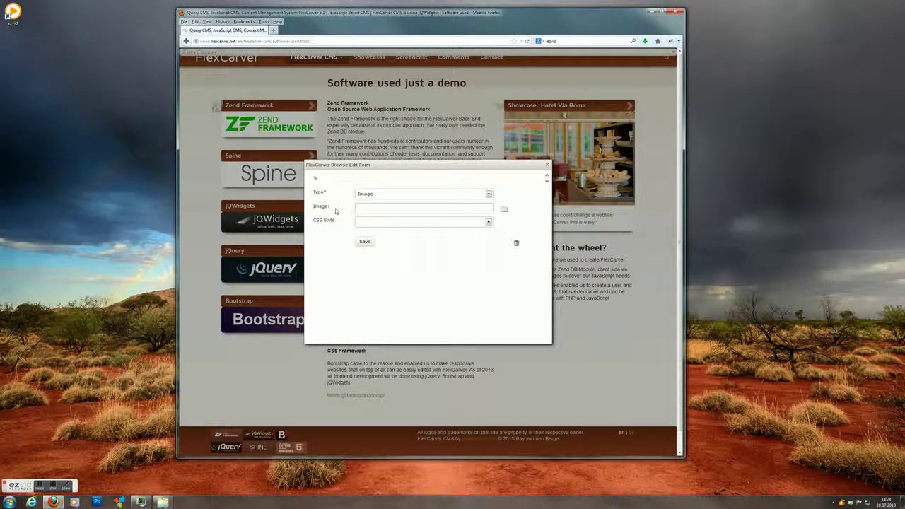
click(503, 211)
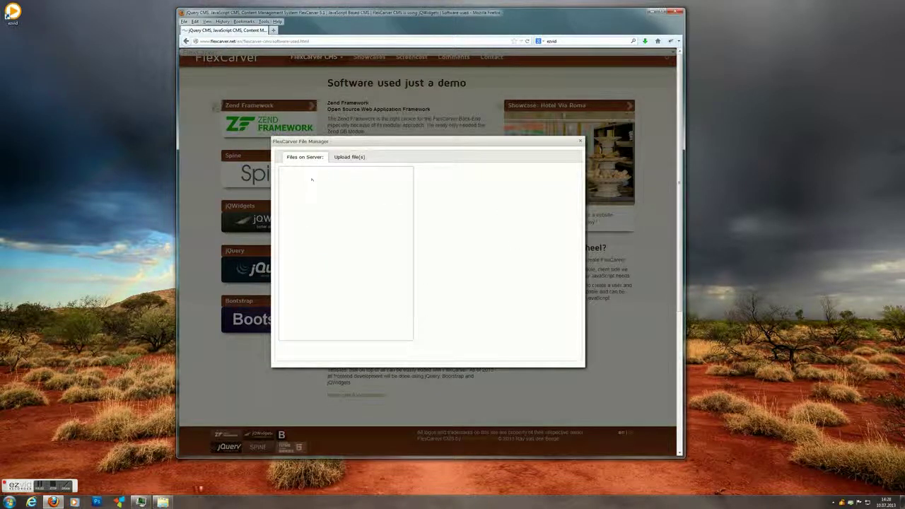
- Upload three photos from the gallery_image folder through the Upload file(s) tab
click(163, 502)
click(793, 348)
ctrl+click(825, 378)
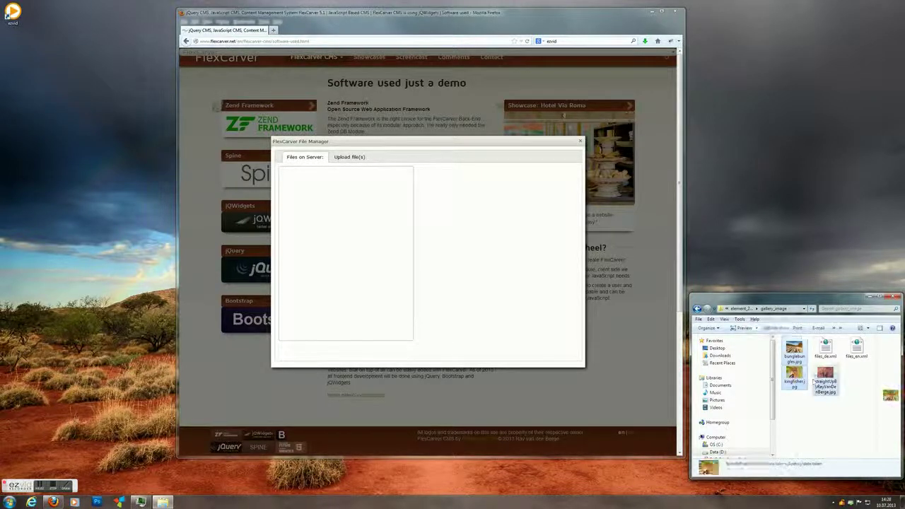
click(345, 159)
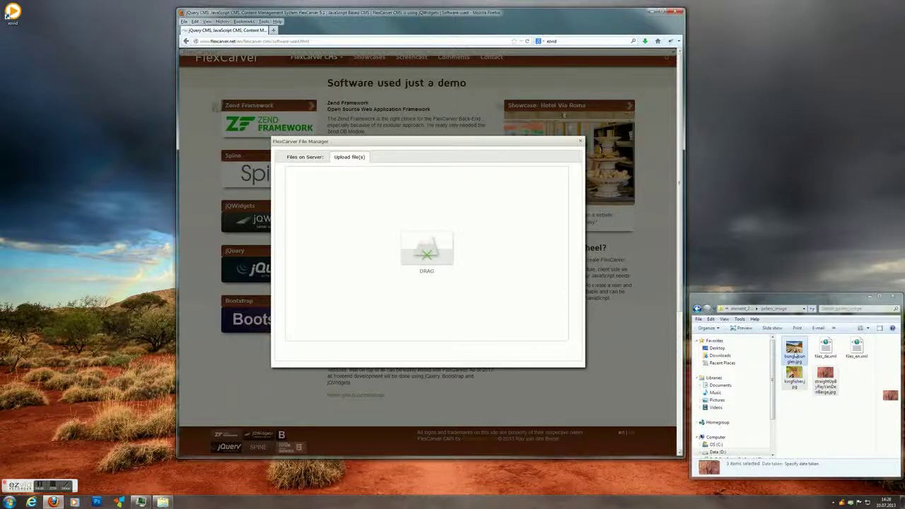
drag(794, 354, 362, 220)
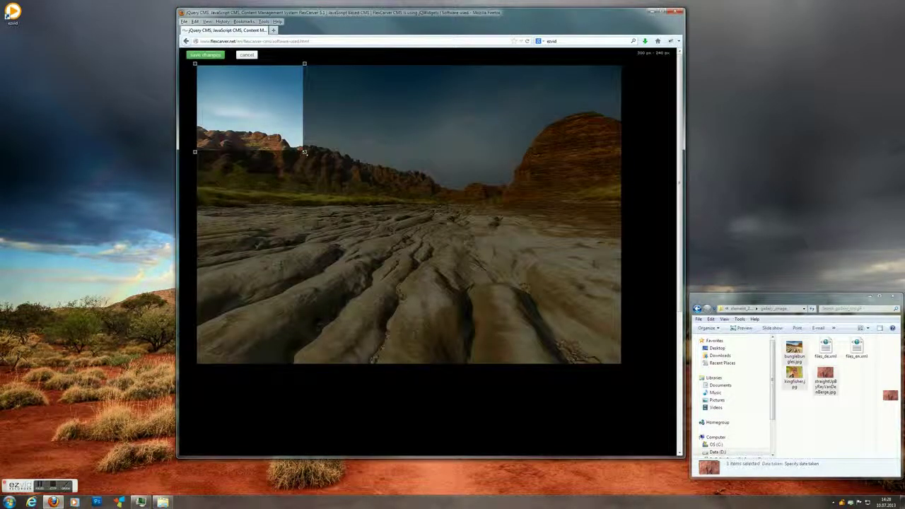
- Crop bunglebungles.jpg to frame the rocky landscape and save it
drag(304, 151, 487, 300)
drag(445, 244, 547, 264)
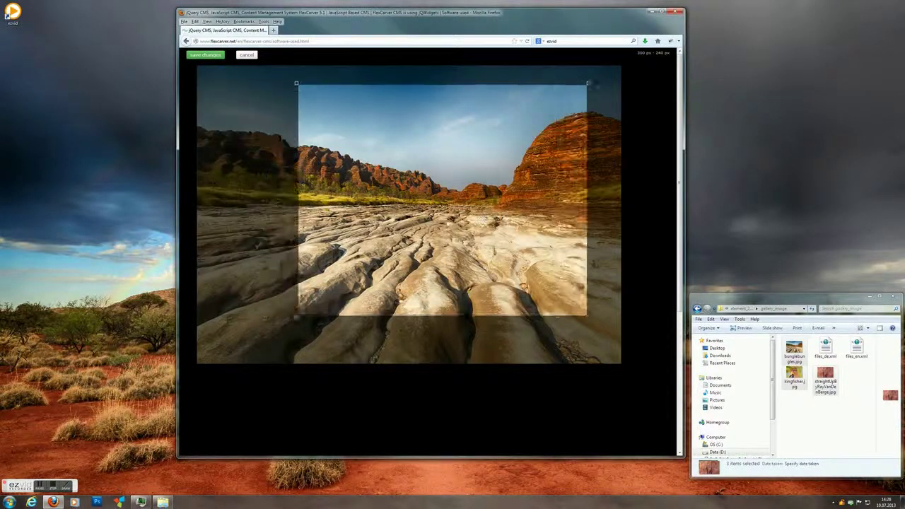
drag(502, 222, 511, 226)
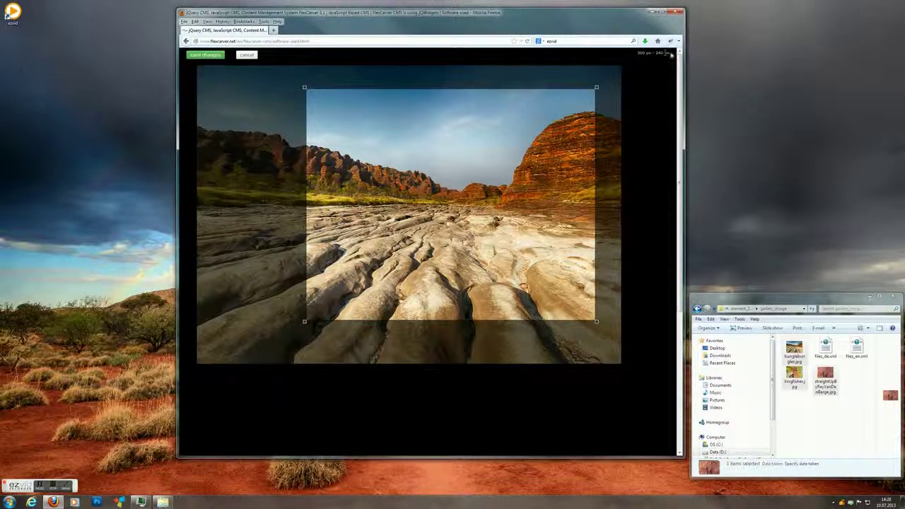
click(205, 54)
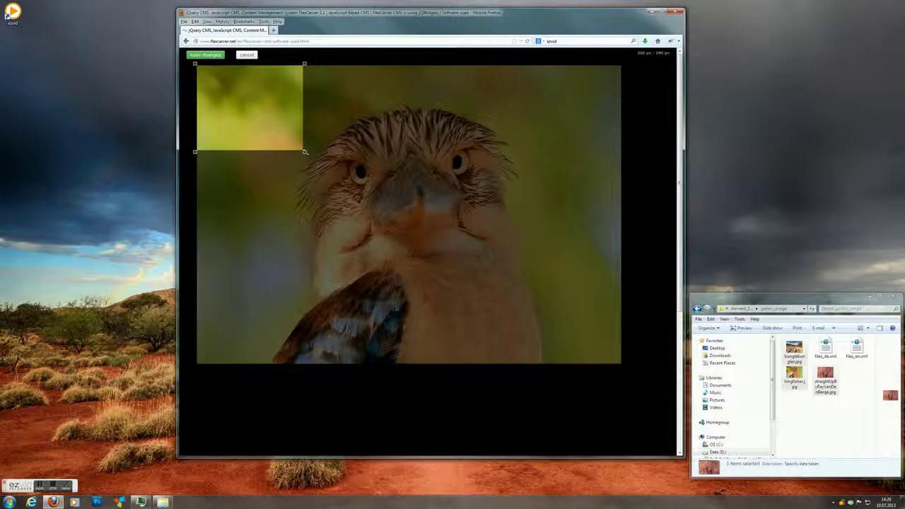
- Crop kingfisher.jpg around the bird and save, then frame the lizard in straightUpByRayVanDenBerge.jpg
drag(304, 152, 509, 303)
drag(396, 214, 459, 243)
click(205, 54)
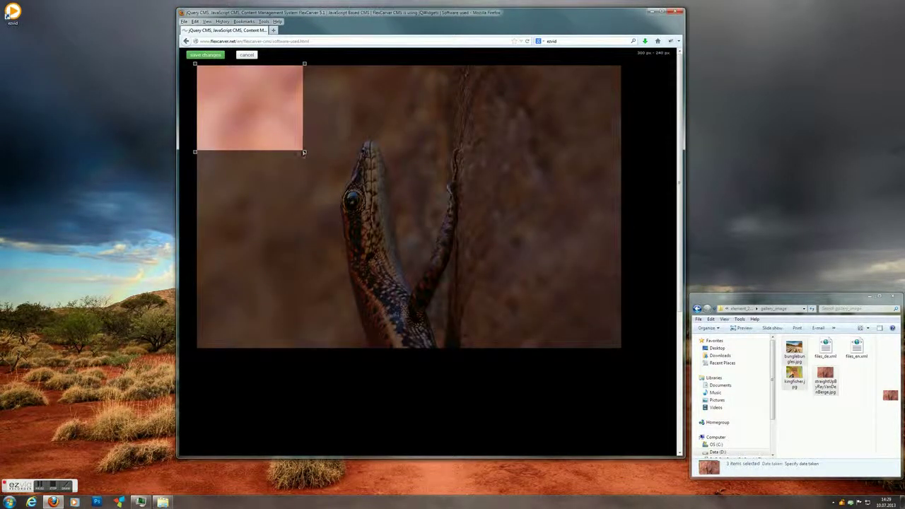
drag(305, 151, 493, 298)
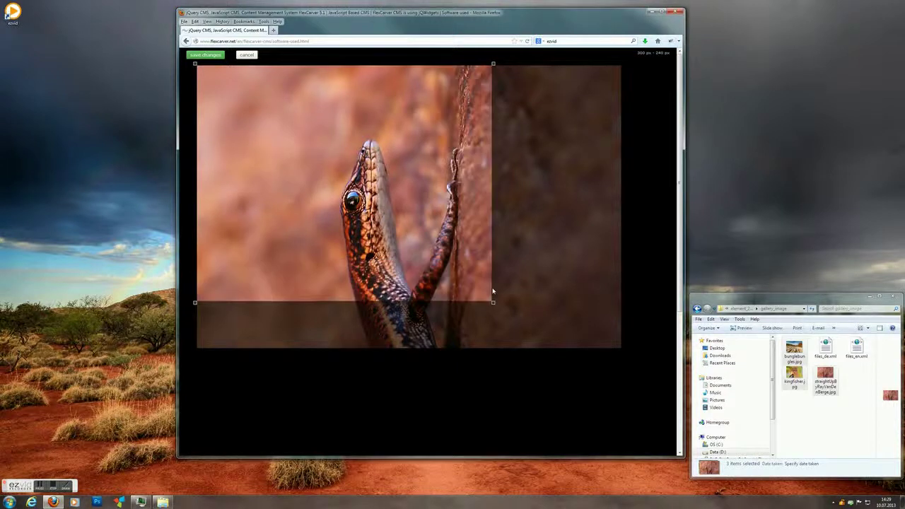
drag(393, 226, 447, 254)
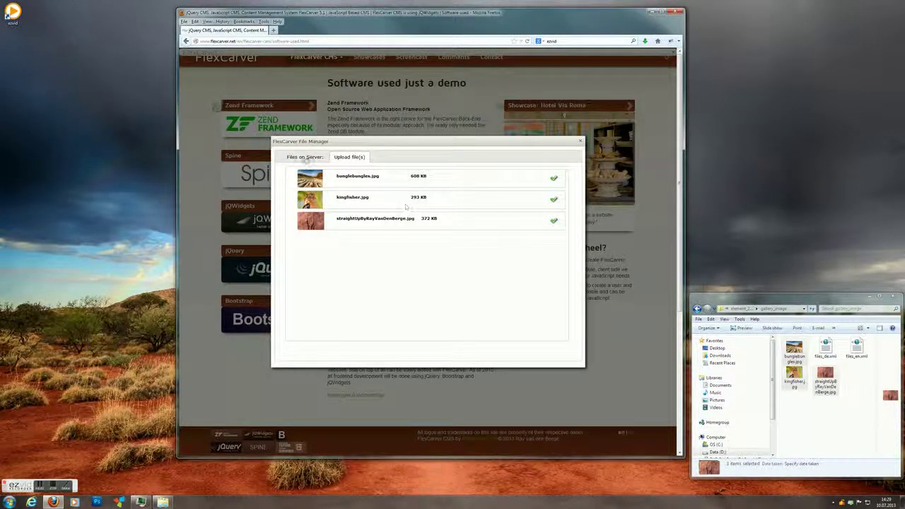
- Insert kingfisher.jpg from the server files as the image, CSS Style Left, and save
click(305, 157)
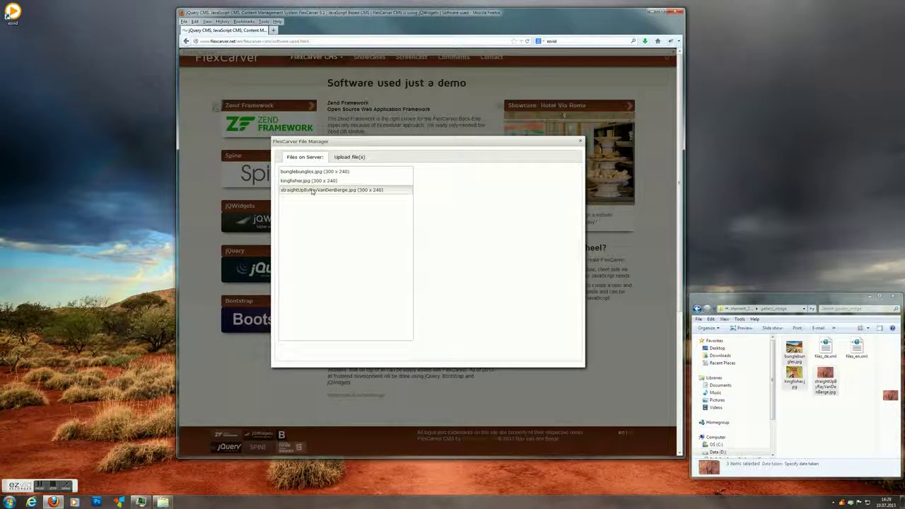
click(315, 181)
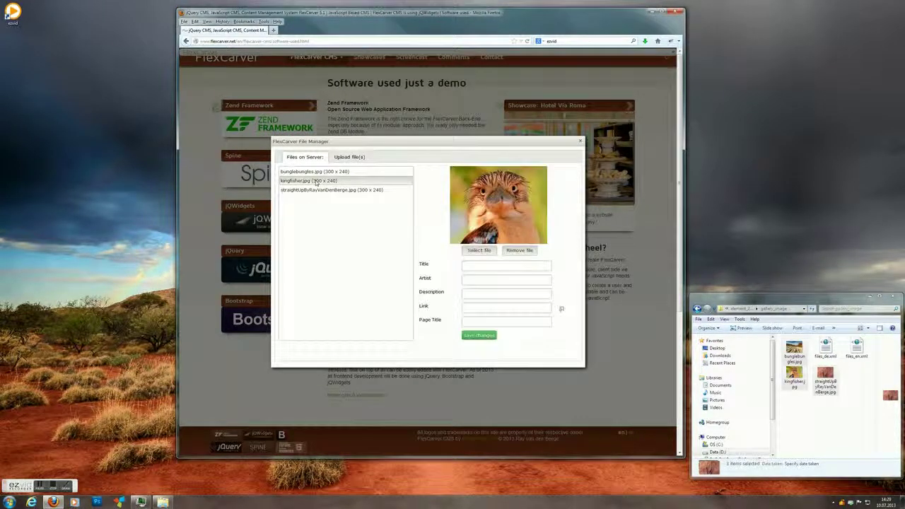
click(479, 250)
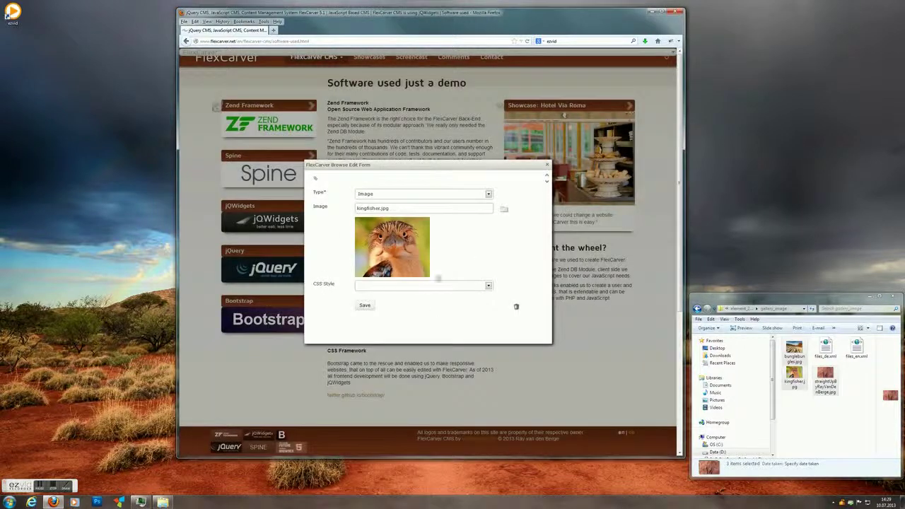
click(382, 287)
click(363, 298)
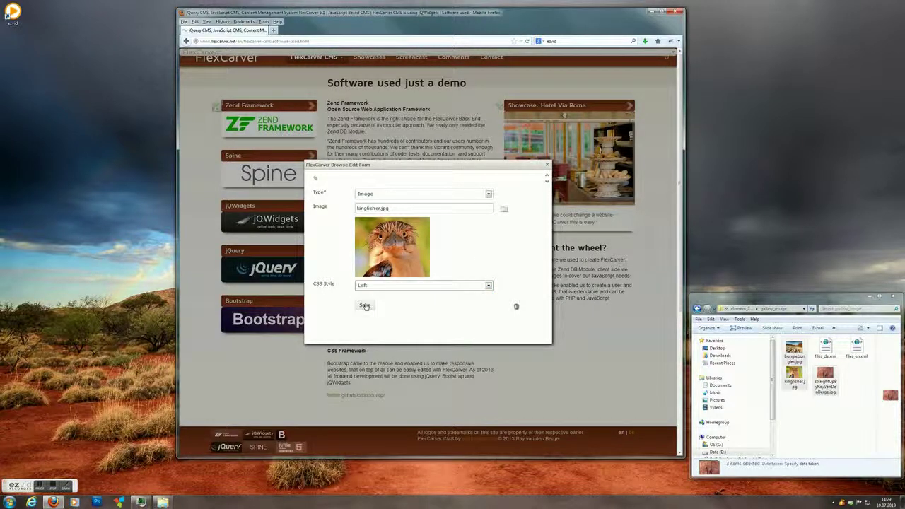
click(364, 305)
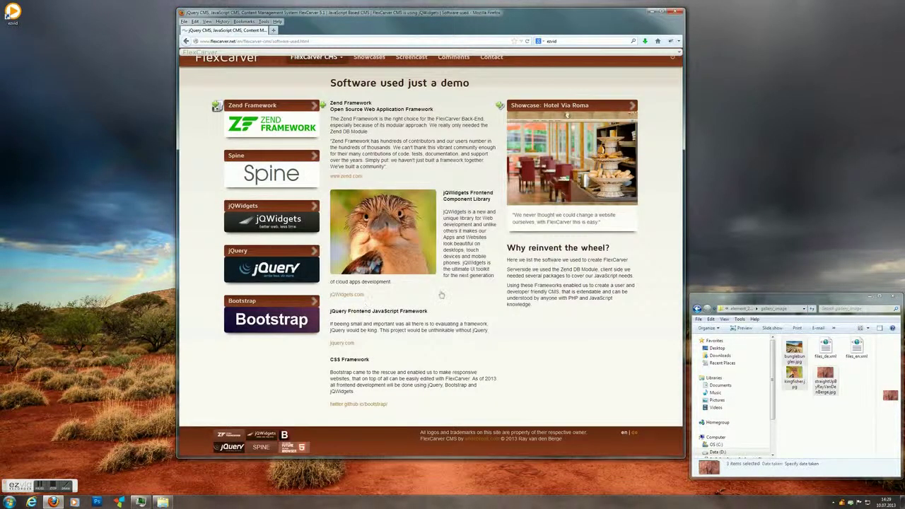
- Change the kingfisher image's CSS Style to Right and save
double_click(393, 223)
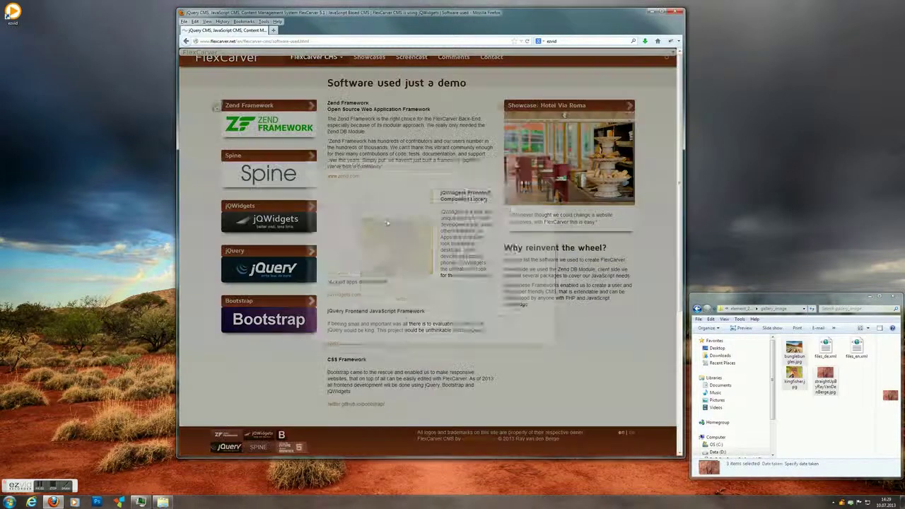
click(382, 286)
click(379, 306)
click(367, 305)
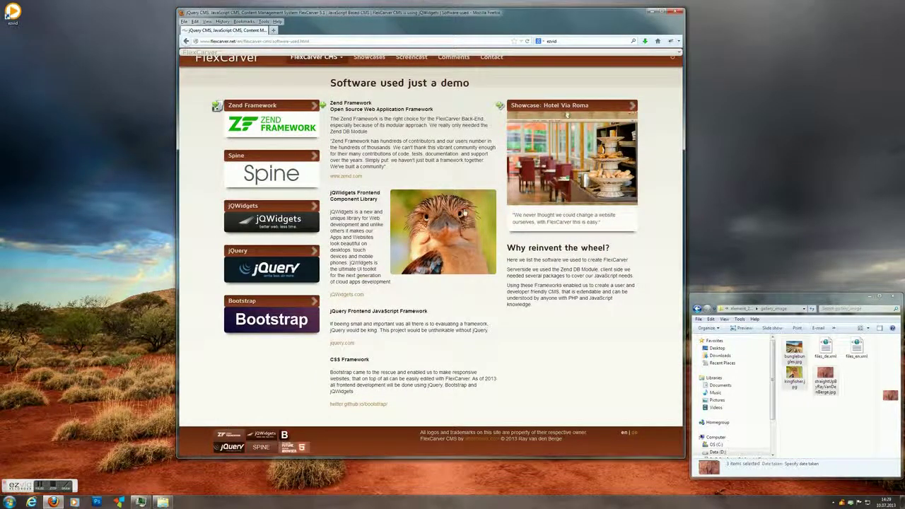
- Turn the kingfisher element into a YouTube Video File with the pasted video ID and a CSS style
double_click(446, 232)
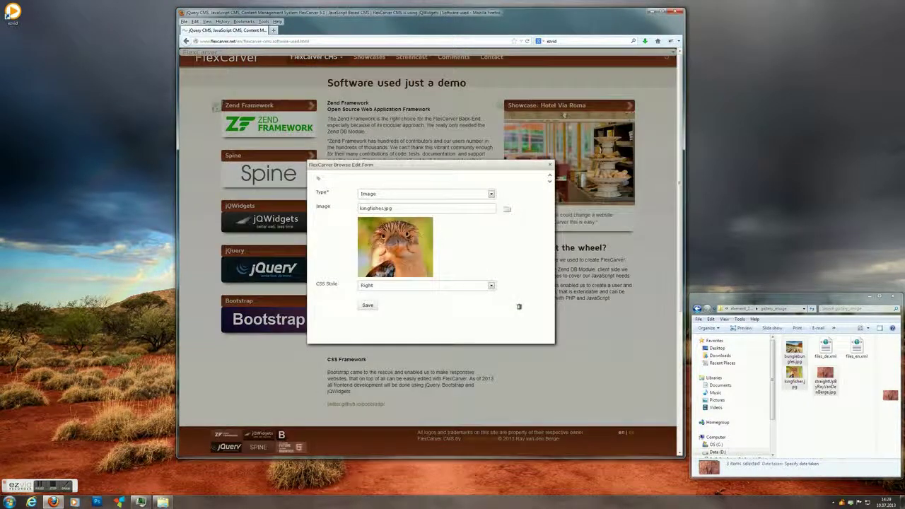
click(375, 195)
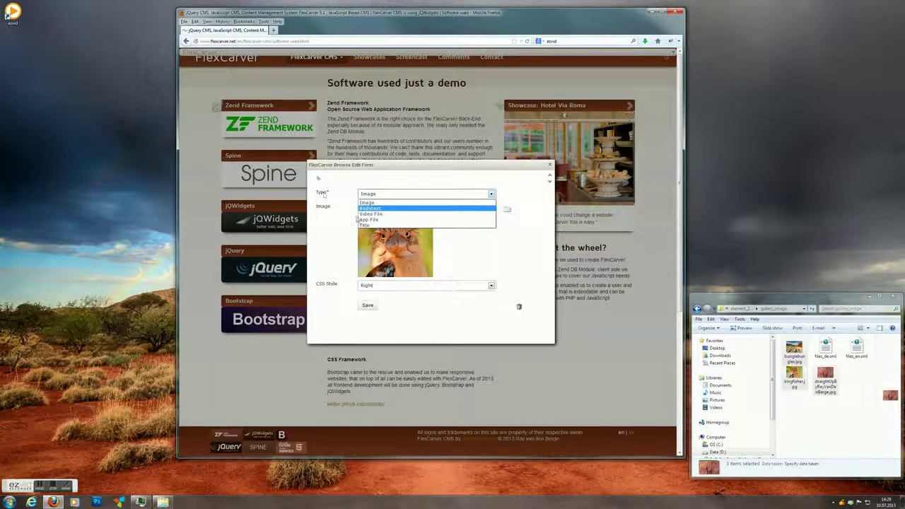
click(373, 214)
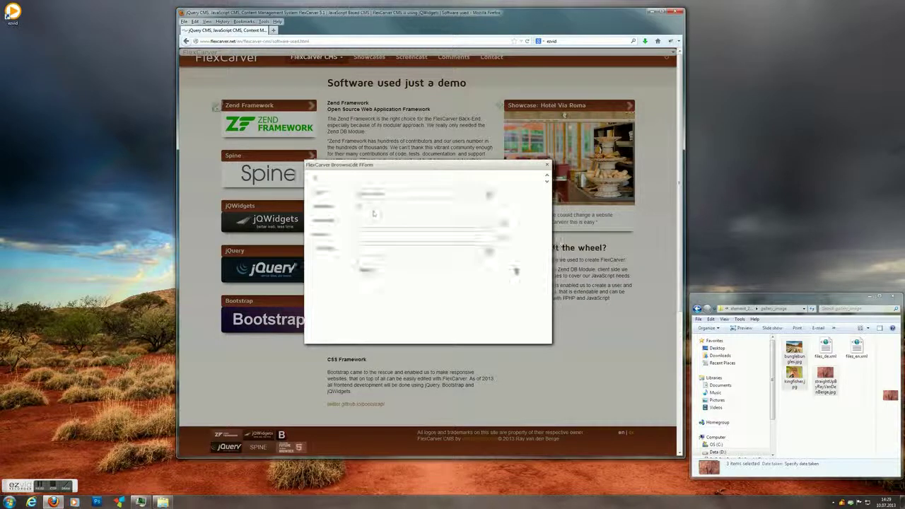
click(360, 207)
click(369, 222)
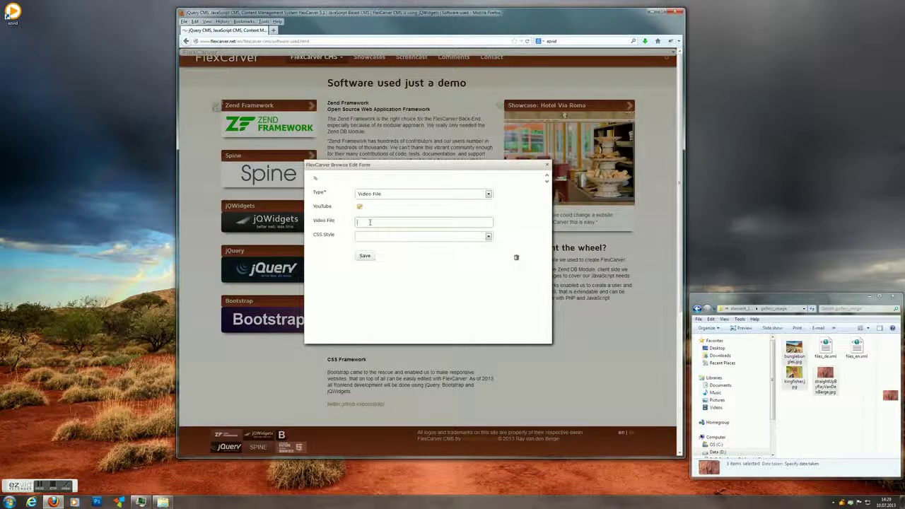
text(yMn8oOK4qs)
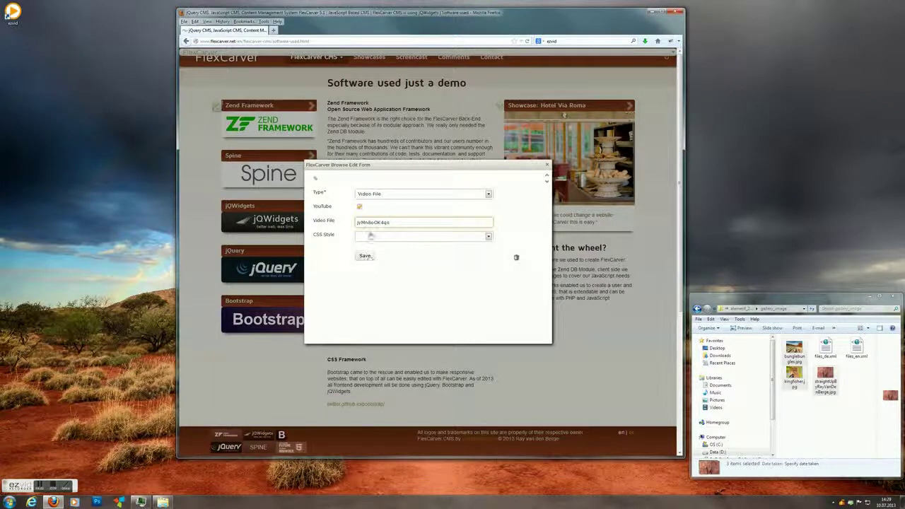
click(369, 236)
click(360, 254)
click(365, 256)
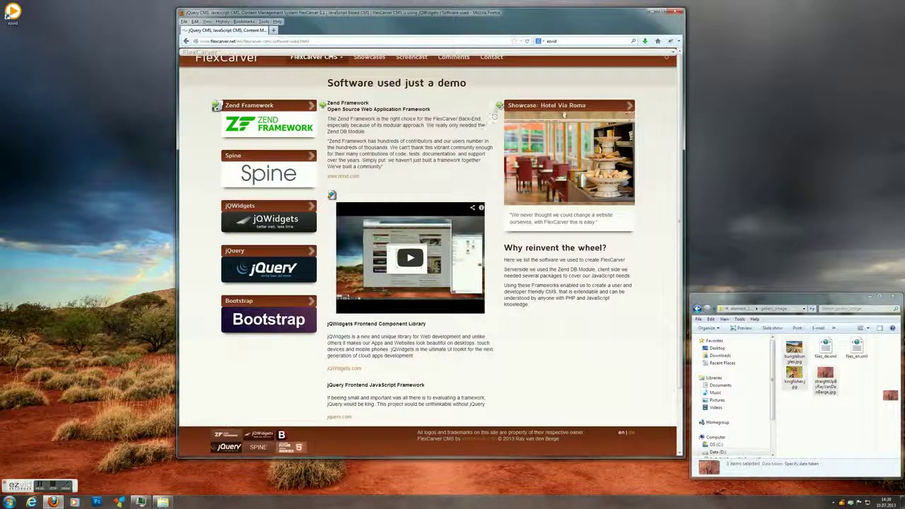
- Add a new Image element to the Showcase column using danzer-salzburg.jpg
click(499, 106)
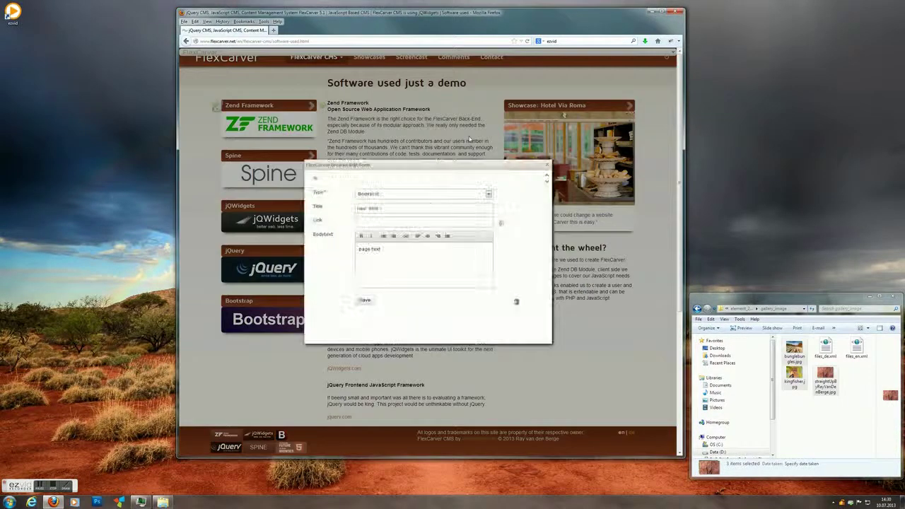
click(419, 193)
click(406, 202)
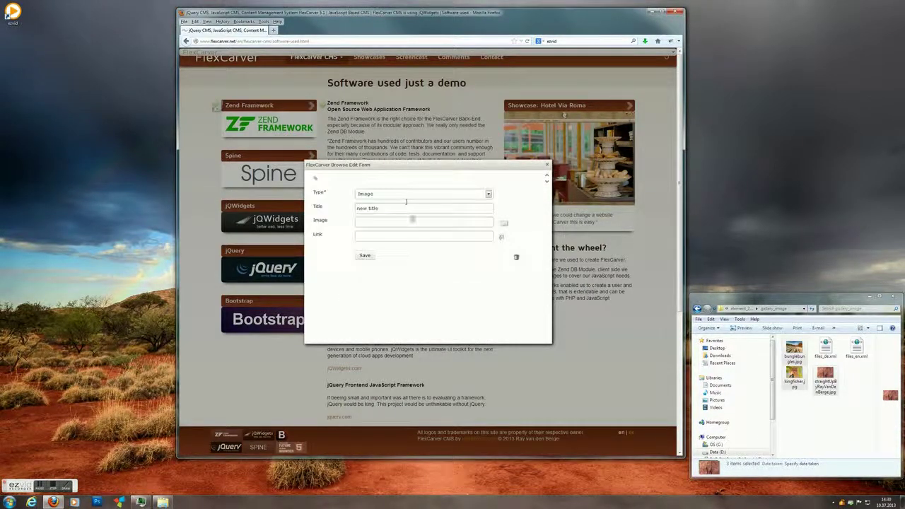
click(505, 224)
click(315, 171)
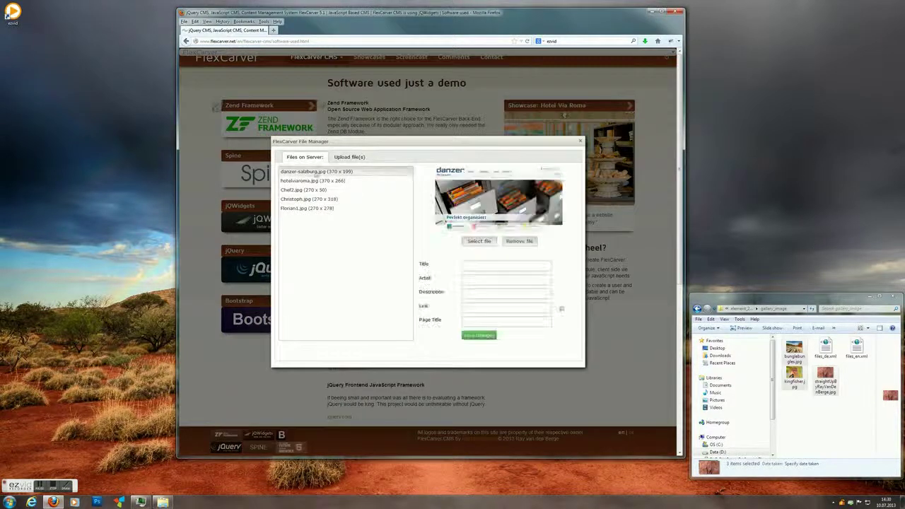
click(476, 243)
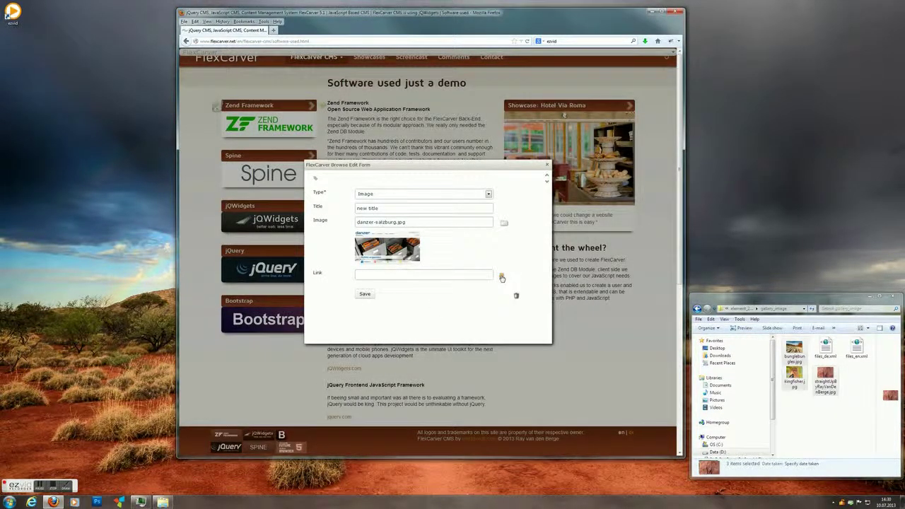
- Link the new box to the Showcases > Danzer Salzburg page and save it
click(500, 275)
click(380, 203)
click(383, 224)
click(406, 234)
click(376, 294)
scroll(424, 247, down, 2)
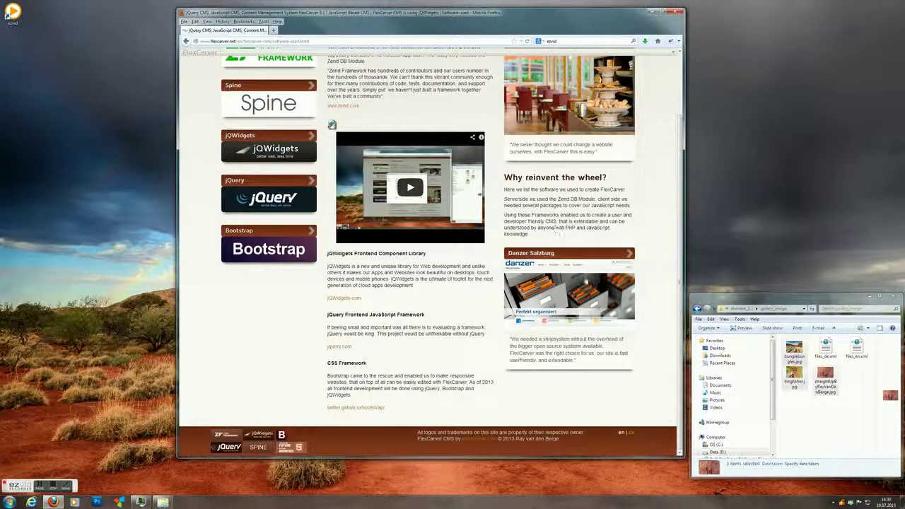
click(572, 256)
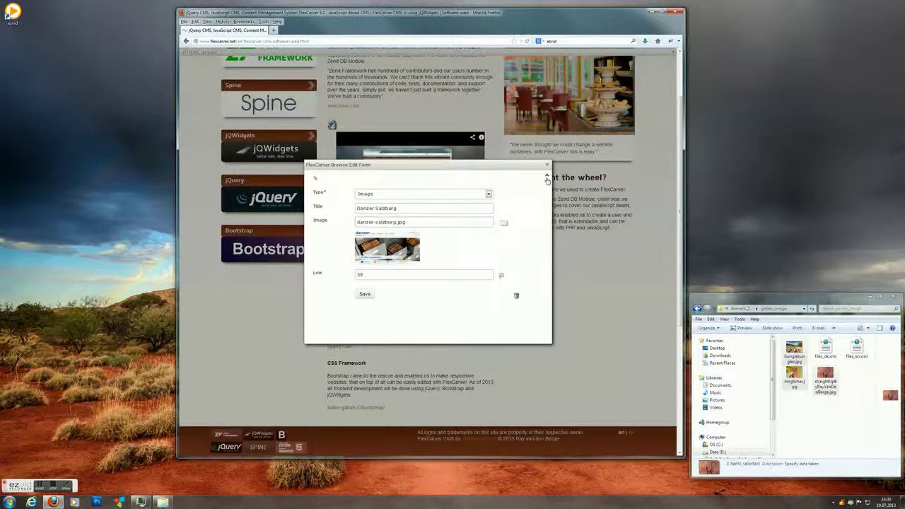
- Reorder the elements so danzer-salzburg.jpg sits above Title, then save the box
click(547, 177)
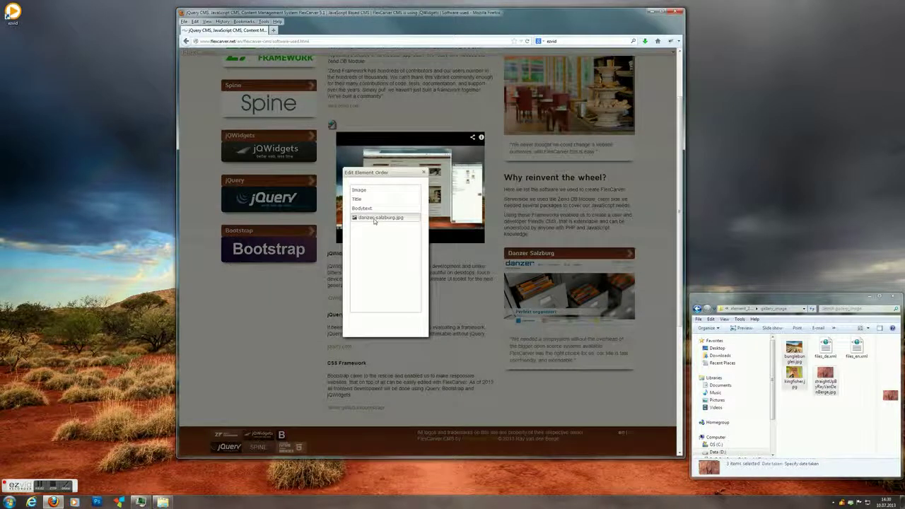
drag(373, 221, 398, 201)
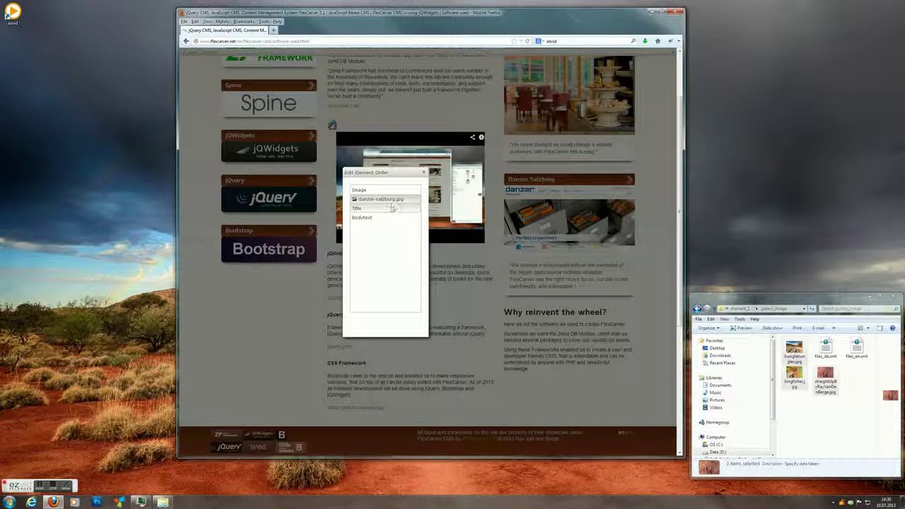
click(423, 172)
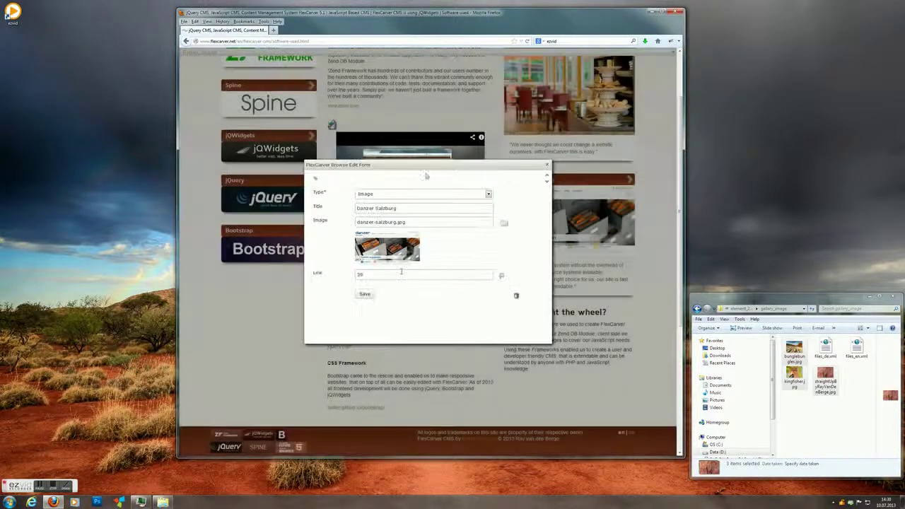
click(364, 294)
scroll(366, 297, up, 2)
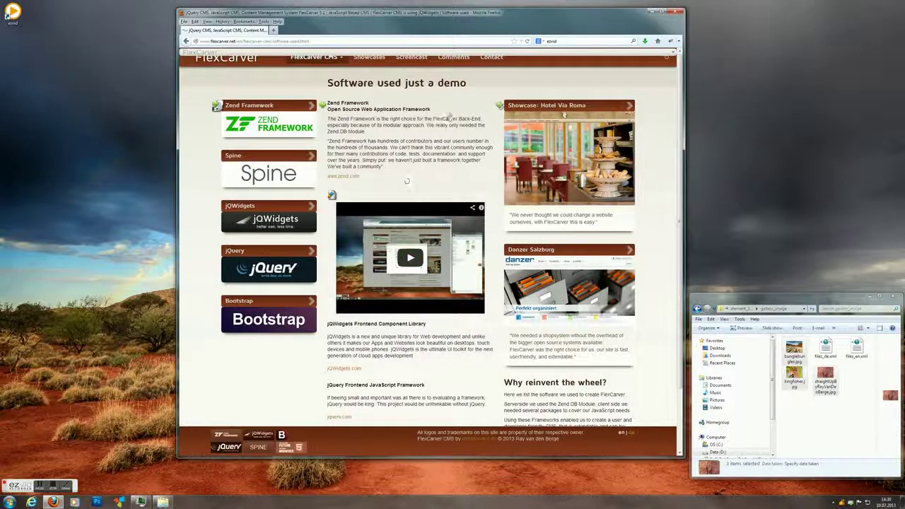
- Delete 'just a demo' from the heading so it reads Software used
click(408, 85)
drag(408, 85, 469, 86)
key(BackSpace)
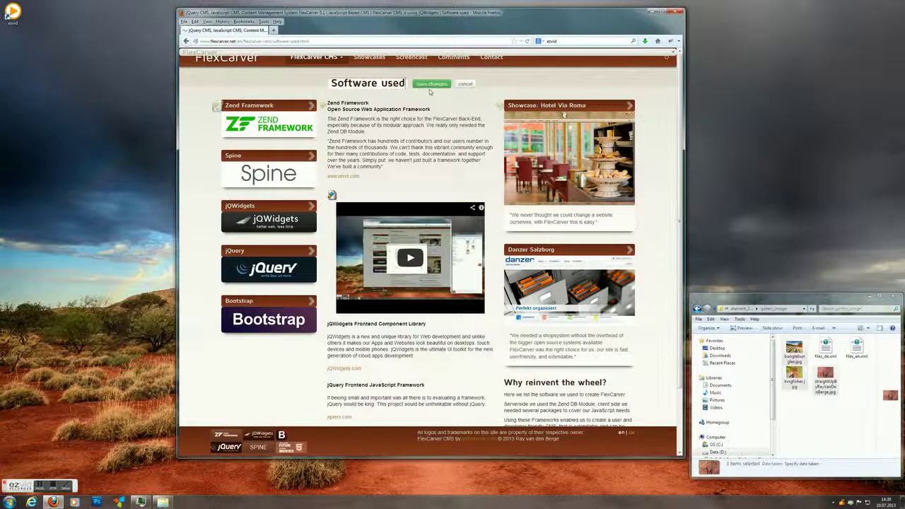
key(Return)
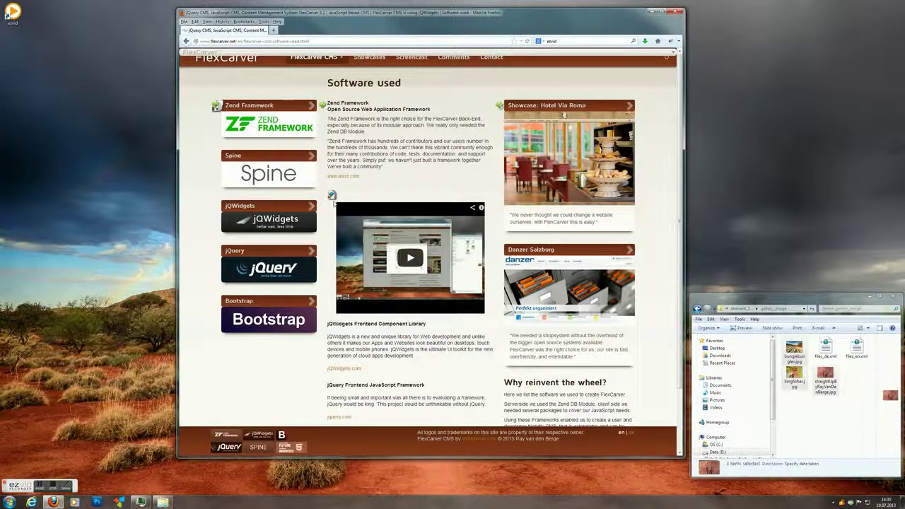
- Turn the video back into Bodytext with 'simple' unbolded, then delete the Danzer Salzburg box
click(332, 195)
click(375, 194)
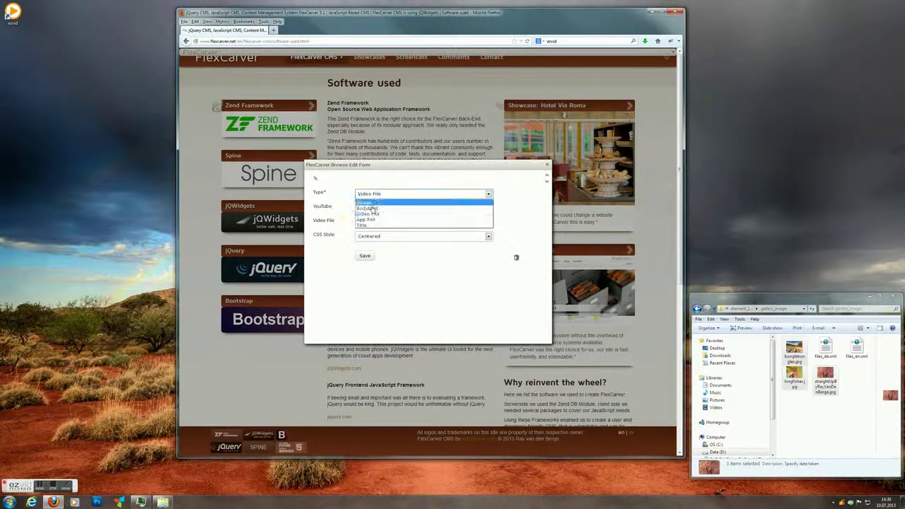
click(368, 206)
double_click(389, 233)
click(360, 207)
click(365, 304)
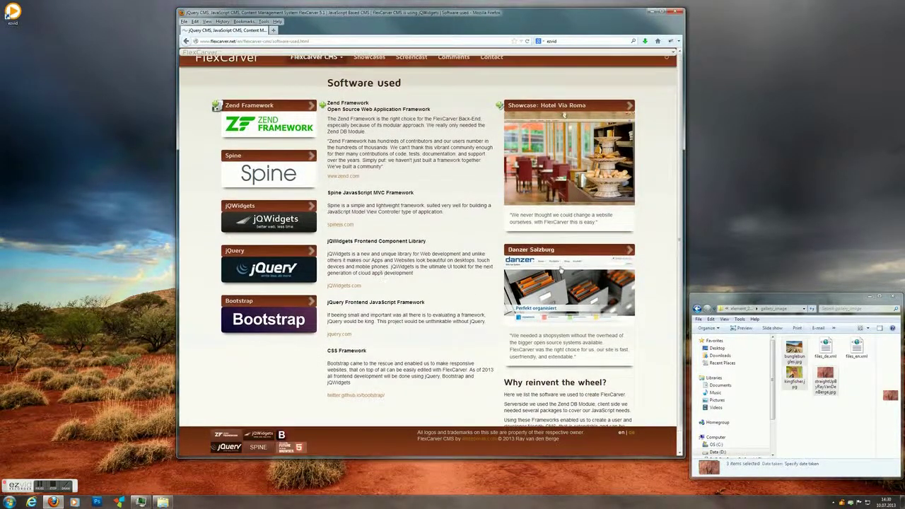
click(516, 296)
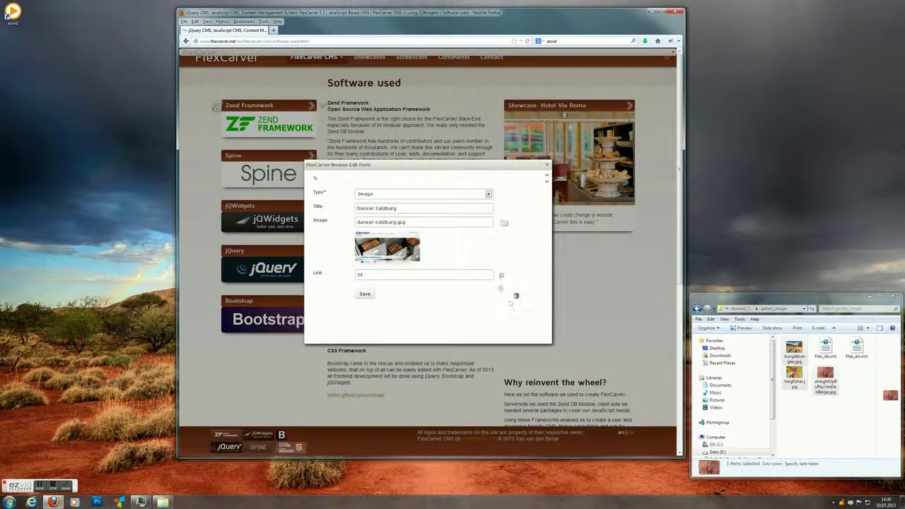
key(Escape)
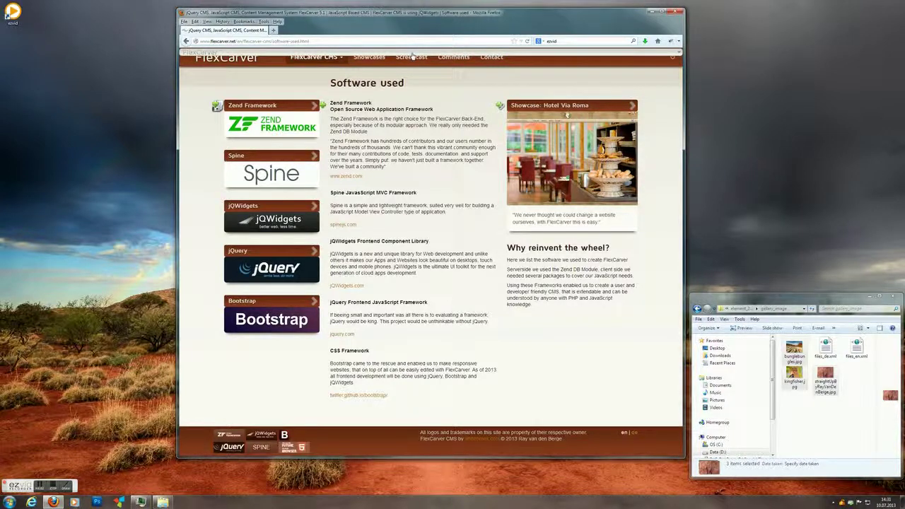
- Review the FlexCarver page's hotlinks, body and right col content, then open the Software used page
mouse_move(412, 55)
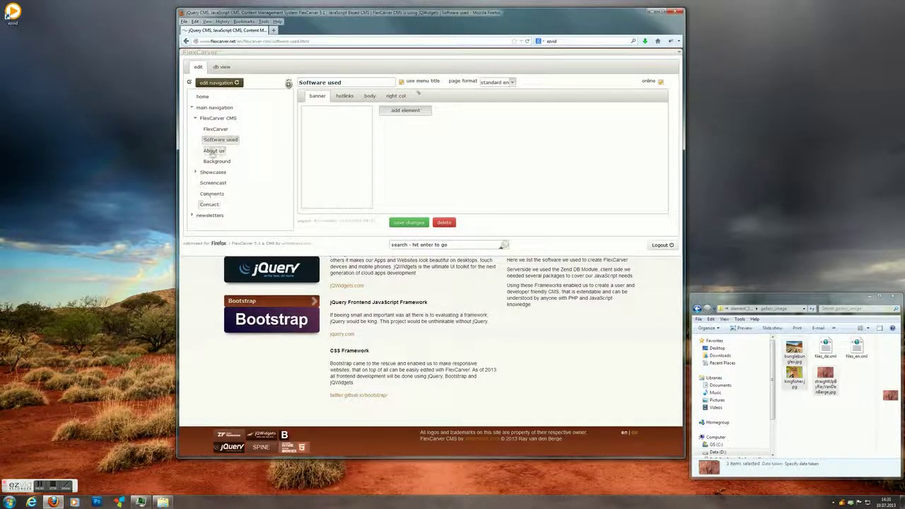
click(215, 129)
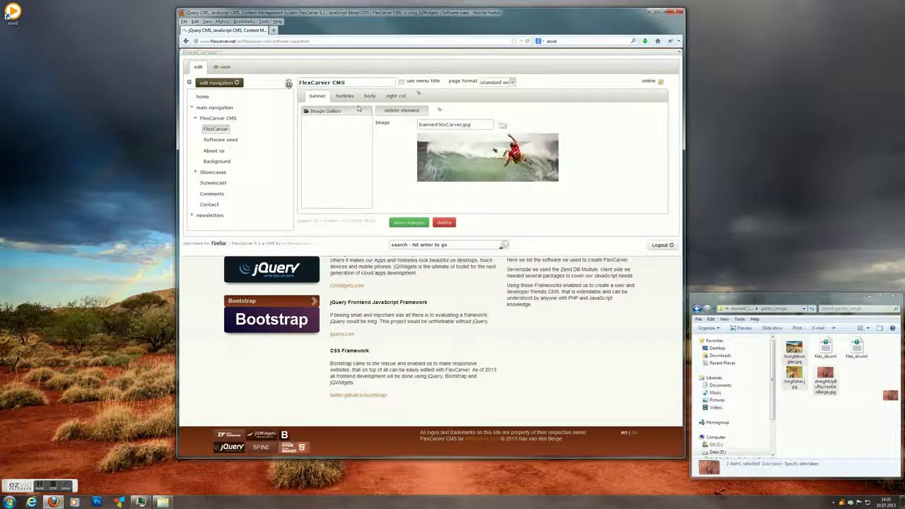
click(344, 96)
click(370, 95)
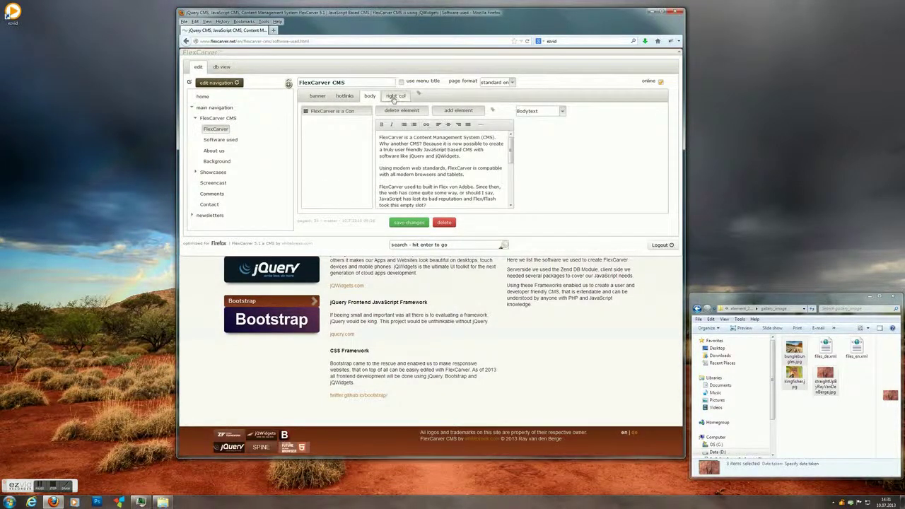
click(395, 97)
click(221, 140)
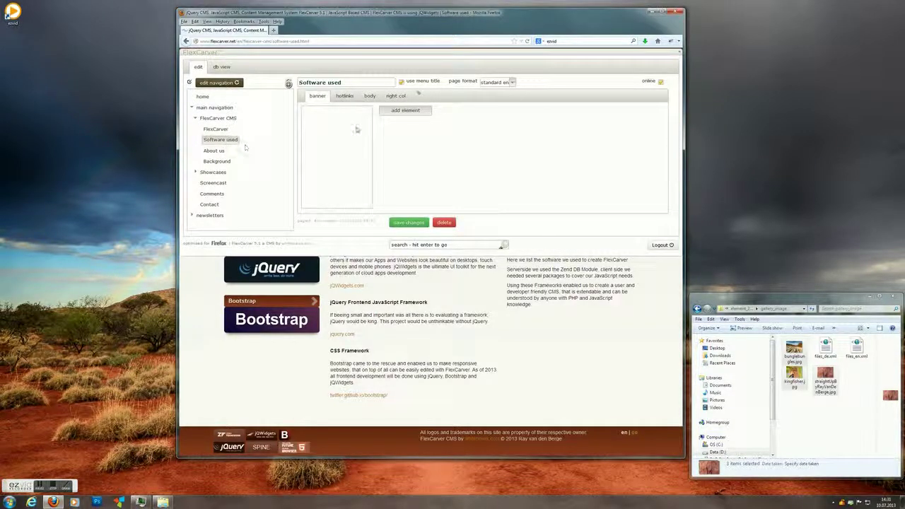
- Add a danzer-salzburg.jpg image element linked to the Danzer Salzburg page to the right column
click(395, 97)
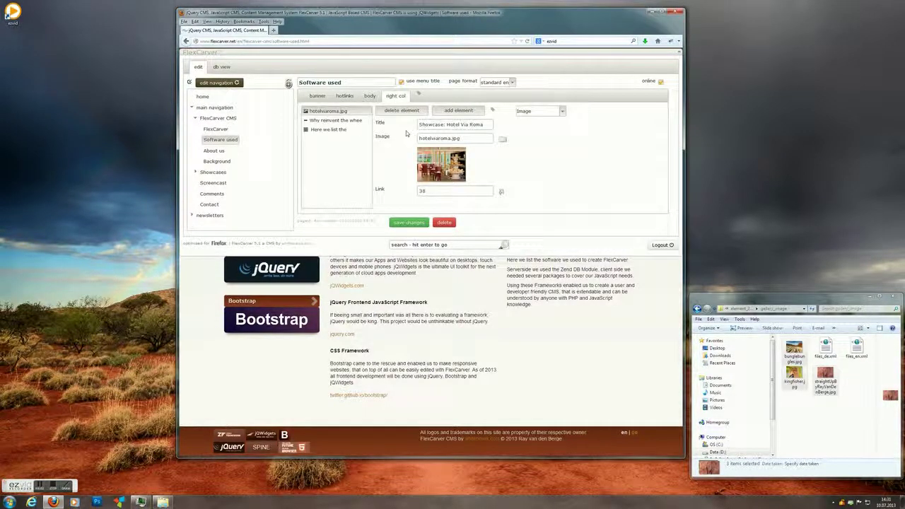
click(467, 111)
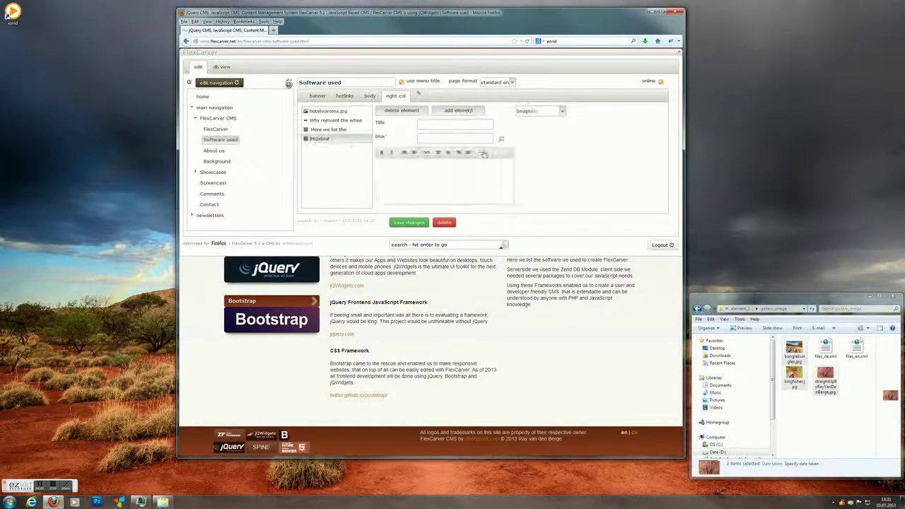
click(561, 112)
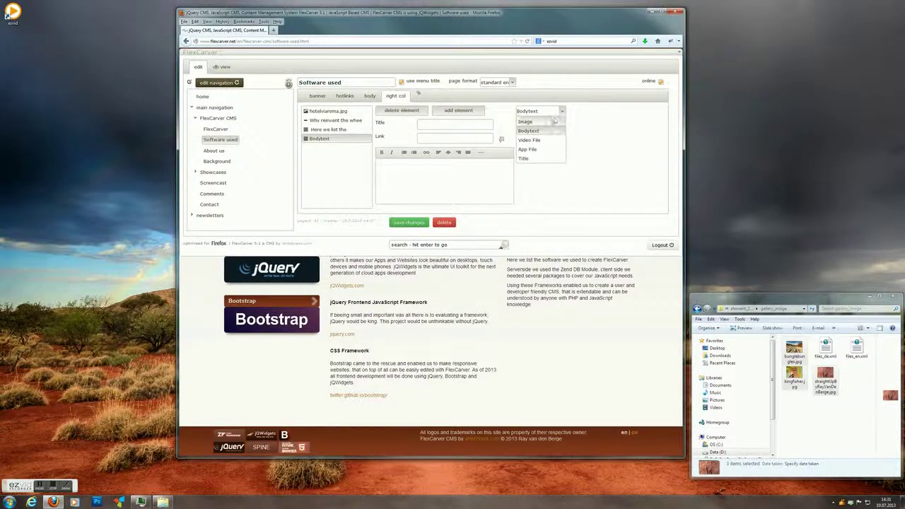
click(555, 122)
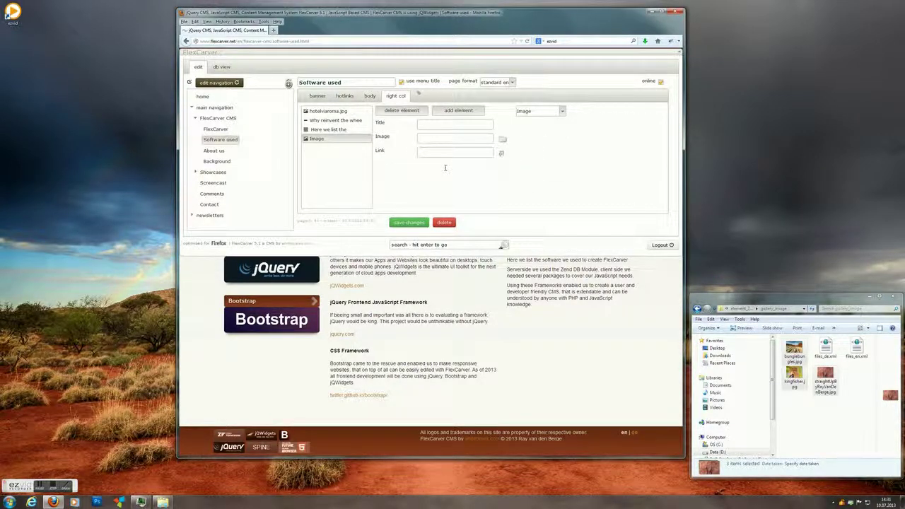
click(502, 139)
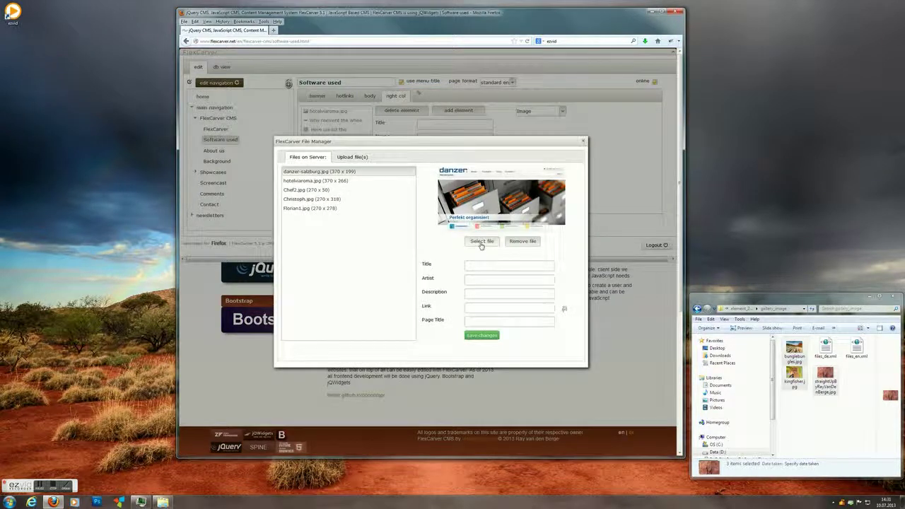
click(481, 242)
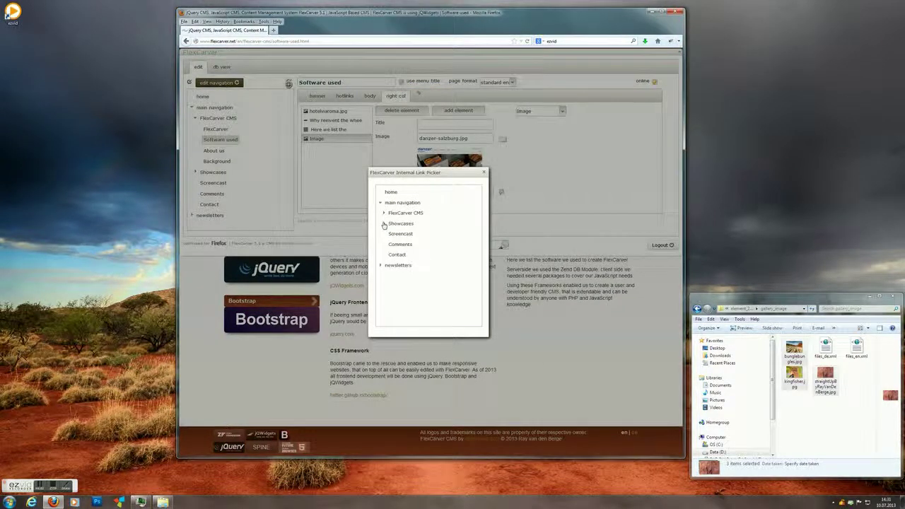
click(408, 234)
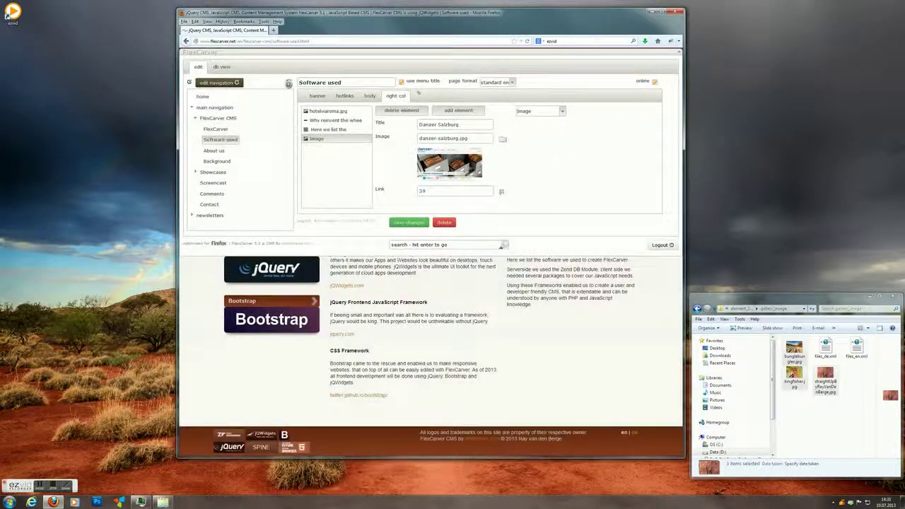
click(409, 223)
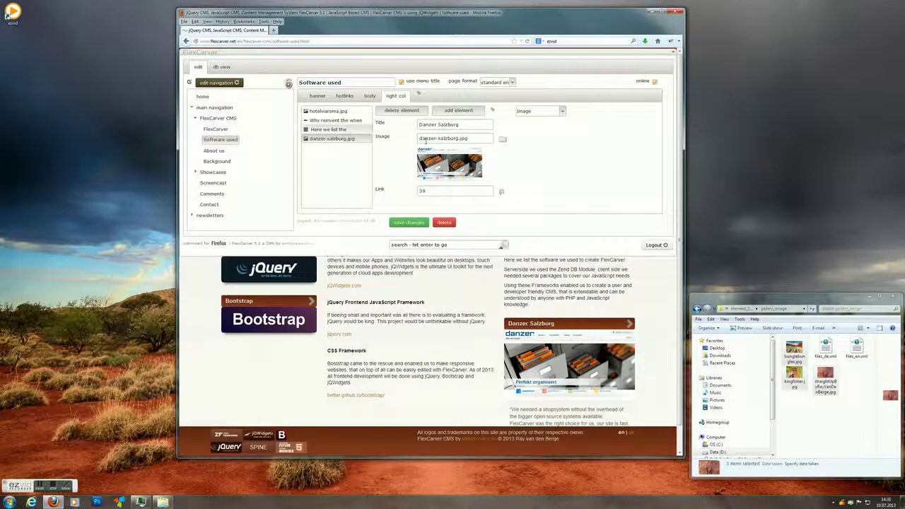
- Move the Danzer Salzburg image to second place and save, then delete it and save again
drag(323, 139, 325, 119)
click(408, 223)
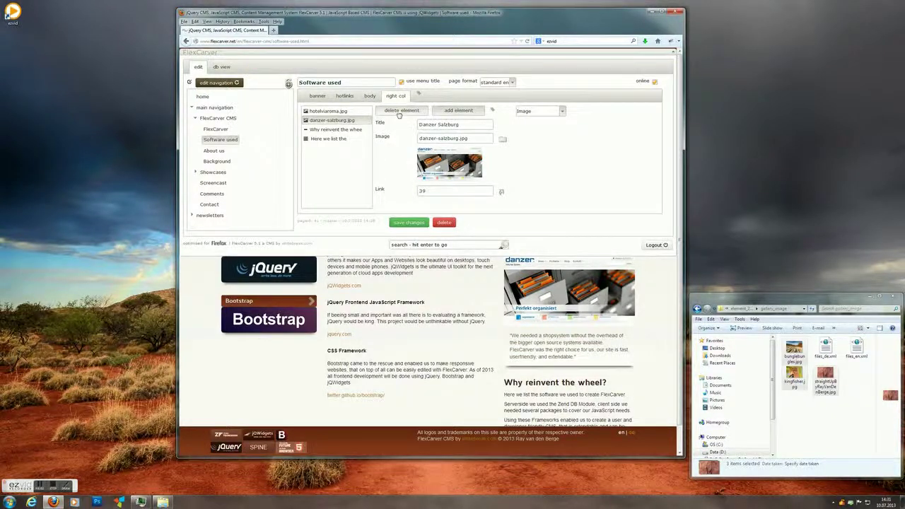
click(400, 111)
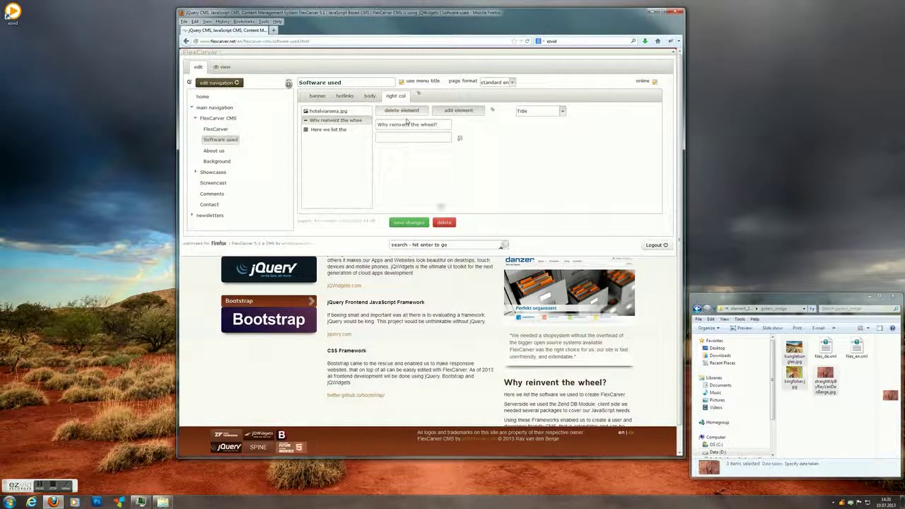
click(410, 221)
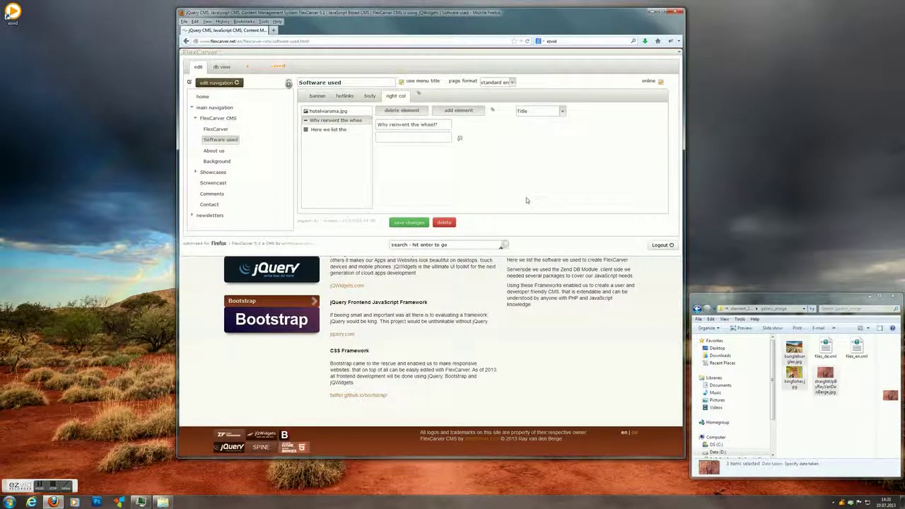
- Search the site for 'spine' and open the Spine hotlink element on the Software used page
click(221, 199)
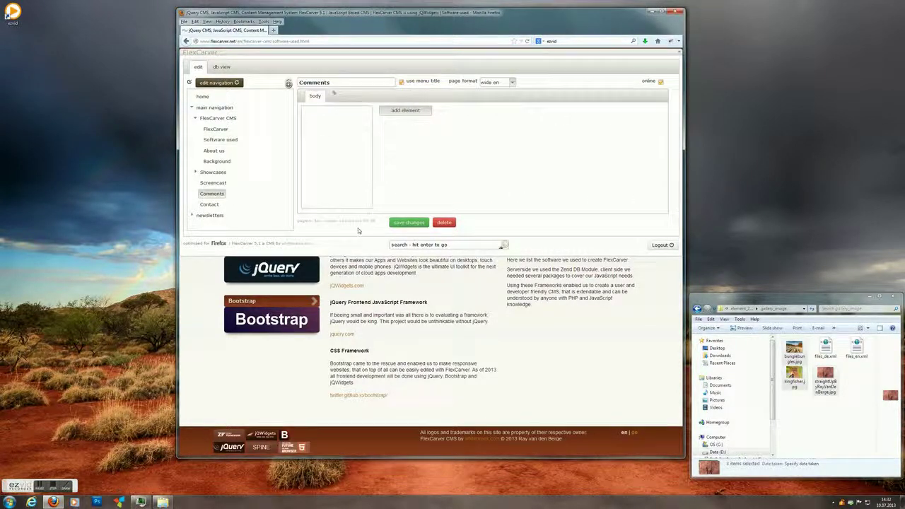
click(400, 244)
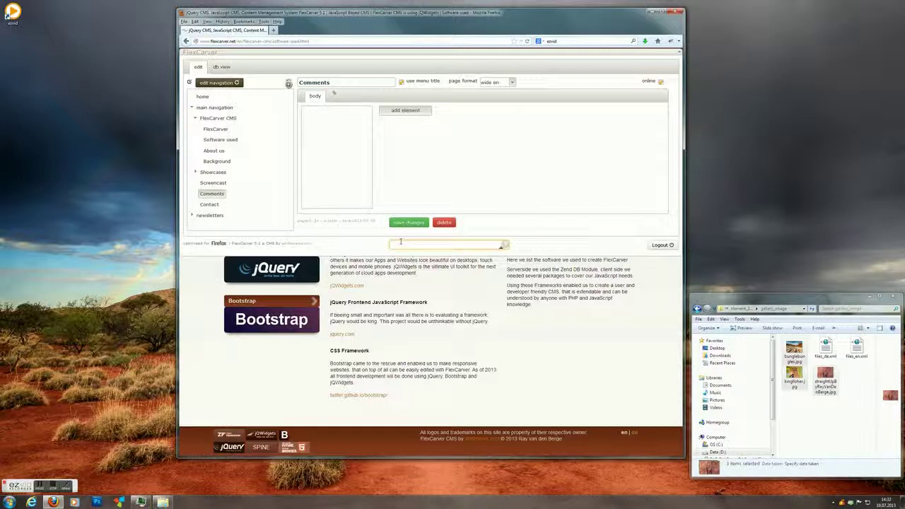
text(spine)
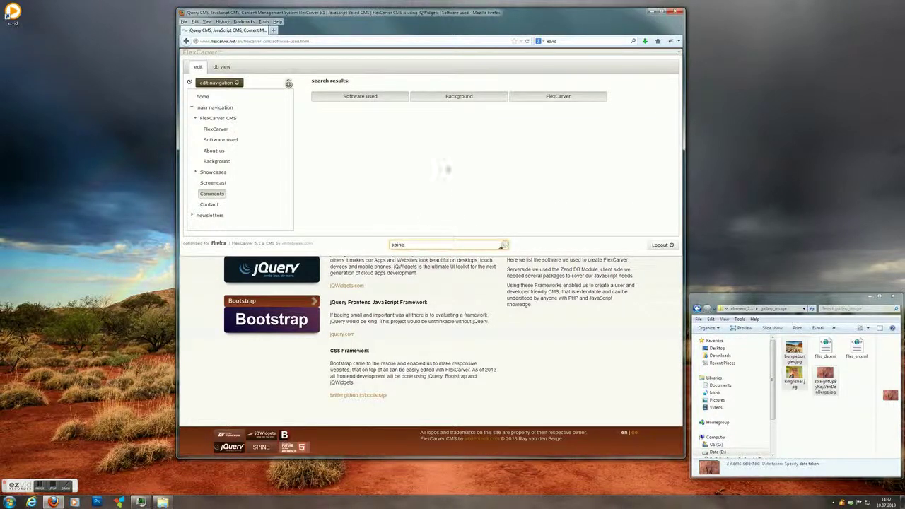
click(362, 97)
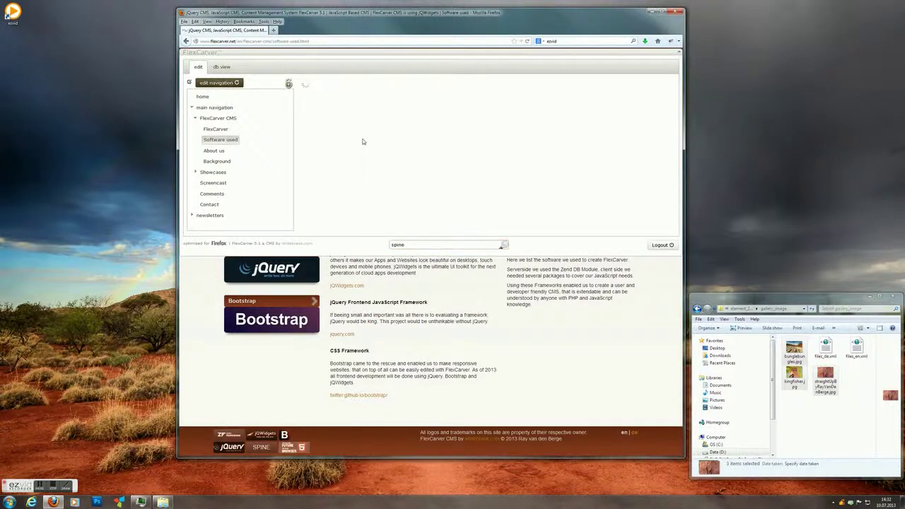
drag(438, 126, 405, 126)
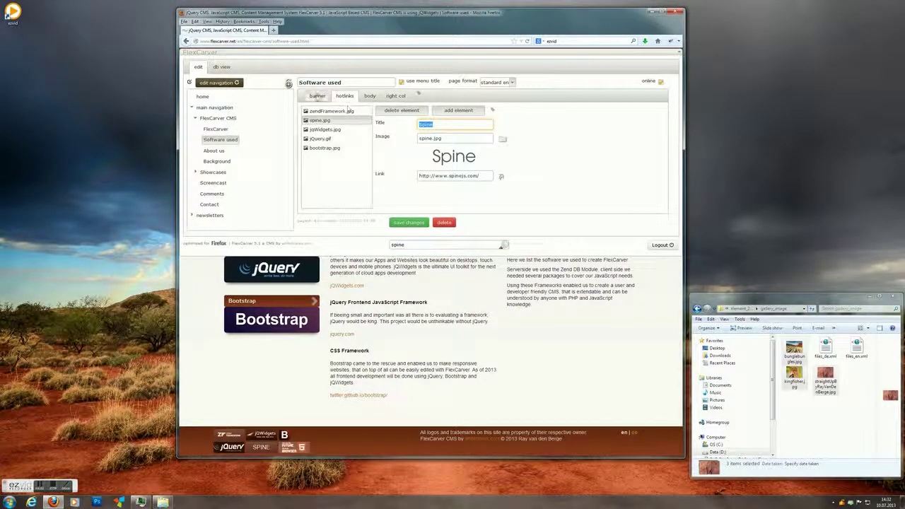
click(437, 125)
double_click(428, 124)
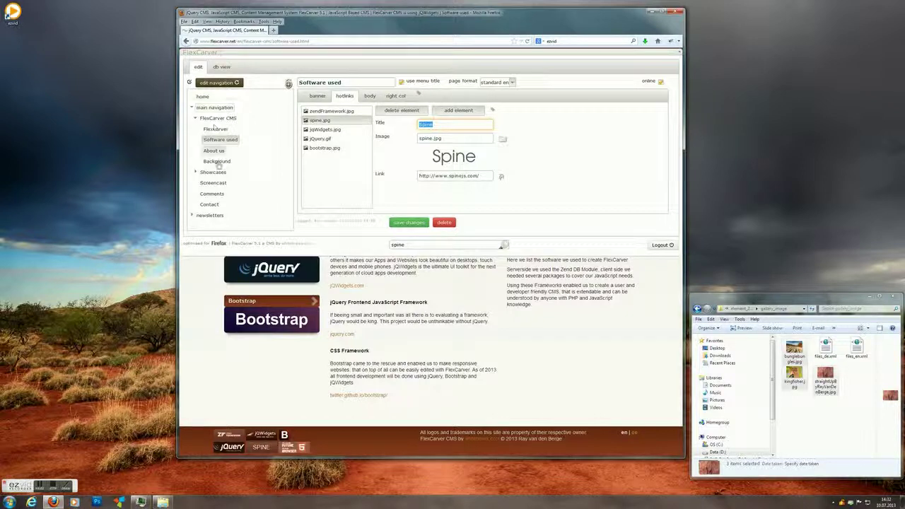
- Lock the navigation tree to the FlexCarver CMS branch under main navigation
click(288, 84)
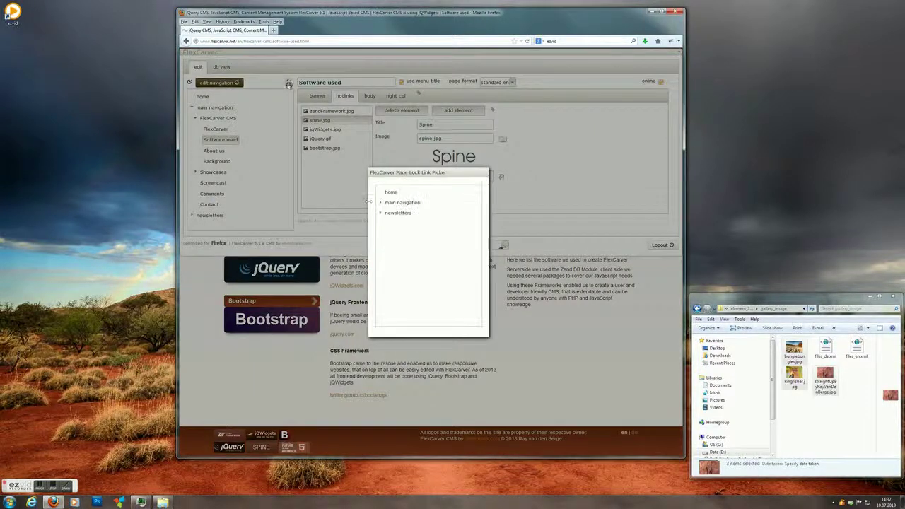
click(380, 204)
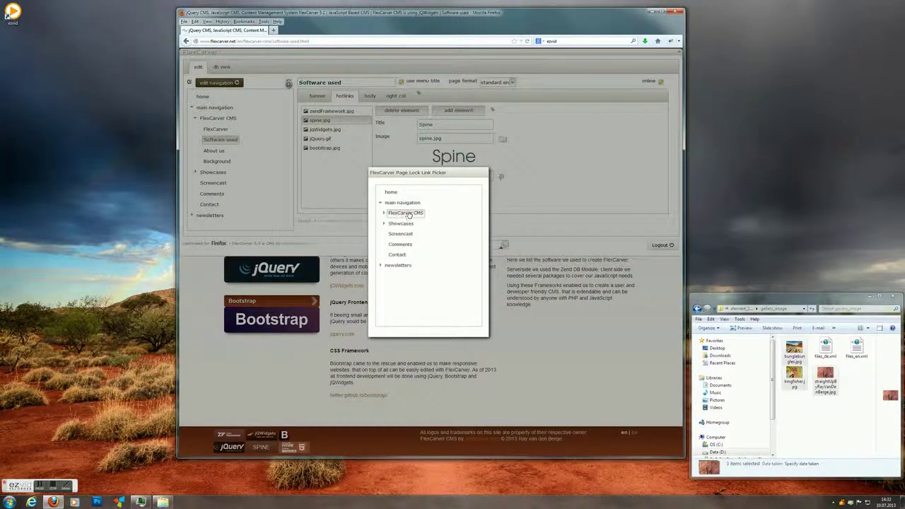
click(409, 213)
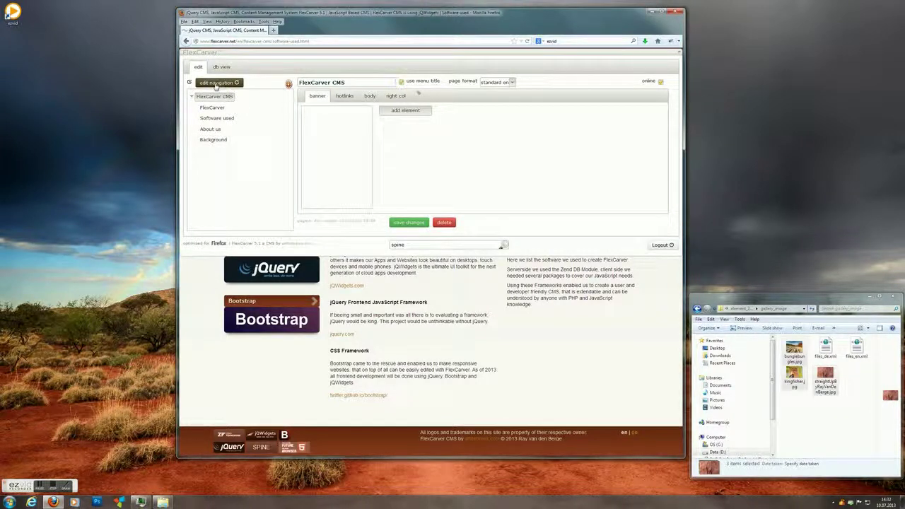
- Add and save a navigation page titled 'Just Testing' with URL pagename just-testing
click(217, 83)
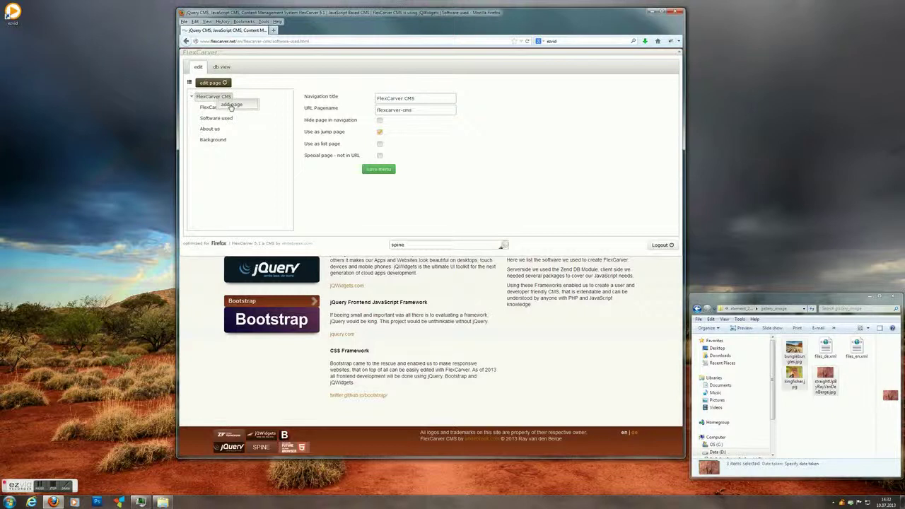
click(231, 105)
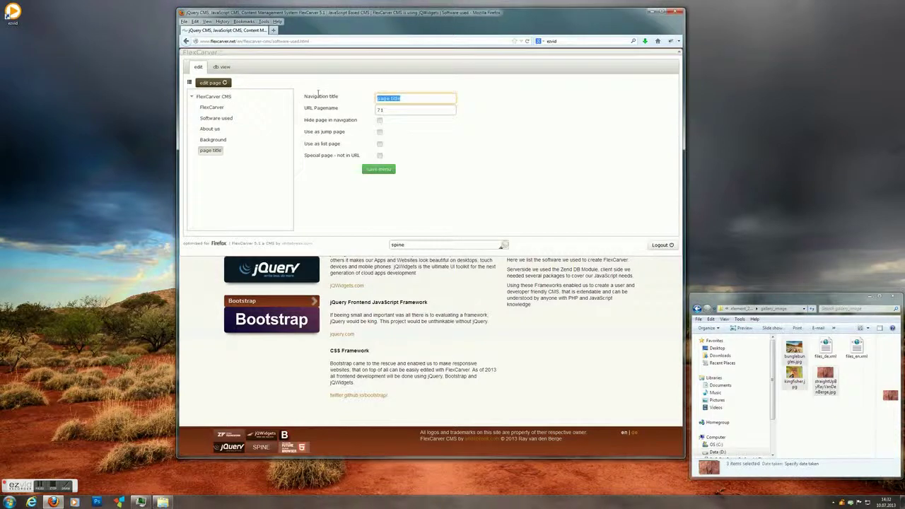
text(Just Testing)
click(378, 169)
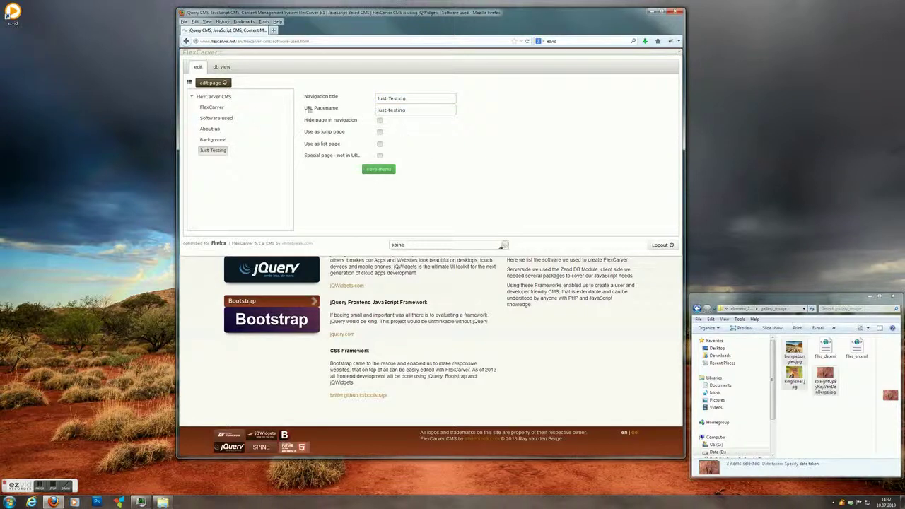
drag(412, 110, 363, 111)
key(Right)
click(213, 83)
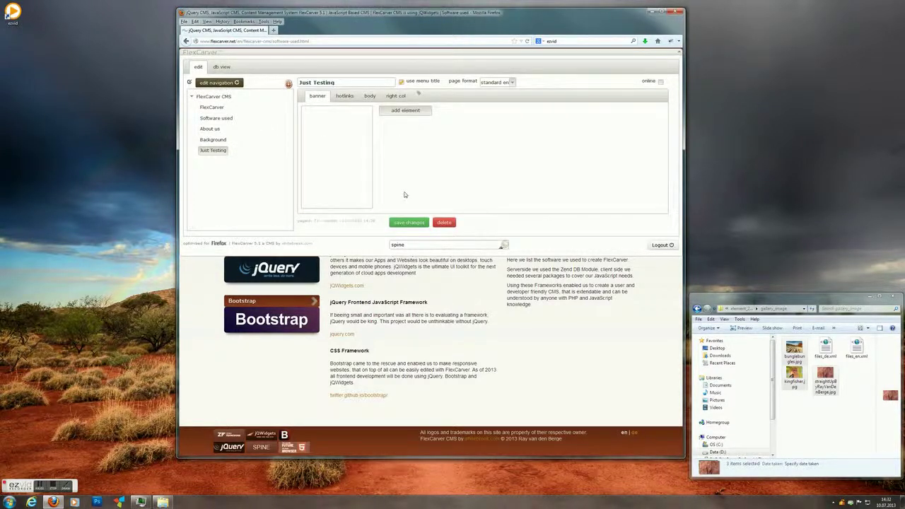
- Save body text 'dfafas dsaf dsaf sadf as', then drag Just Testing to second, below FlexCarver
click(370, 96)
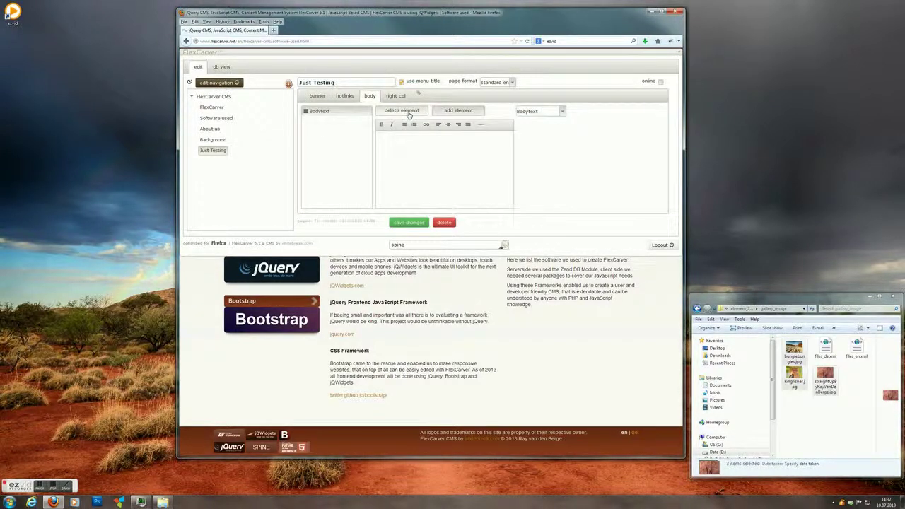
click(389, 144)
text(dfafas dsaf dsaf sadf as)
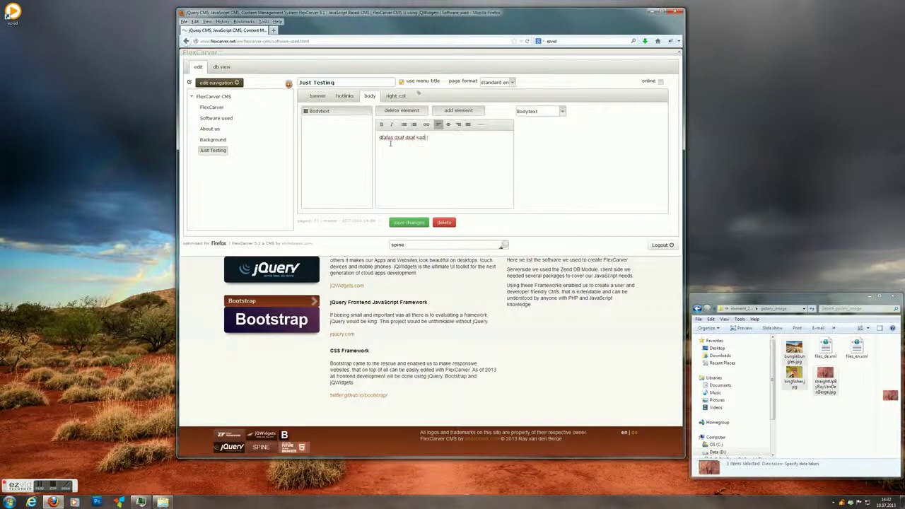
click(415, 223)
click(217, 82)
drag(210, 150, 212, 117)
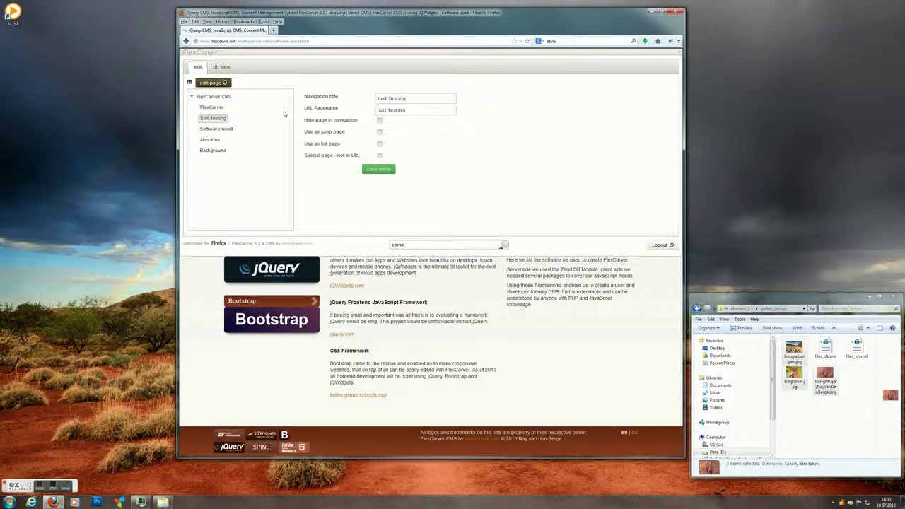
- Go to the Just Testing page on the live site via the FlexCarver CMS menu
click(368, 54)
mouse_move(314, 57)
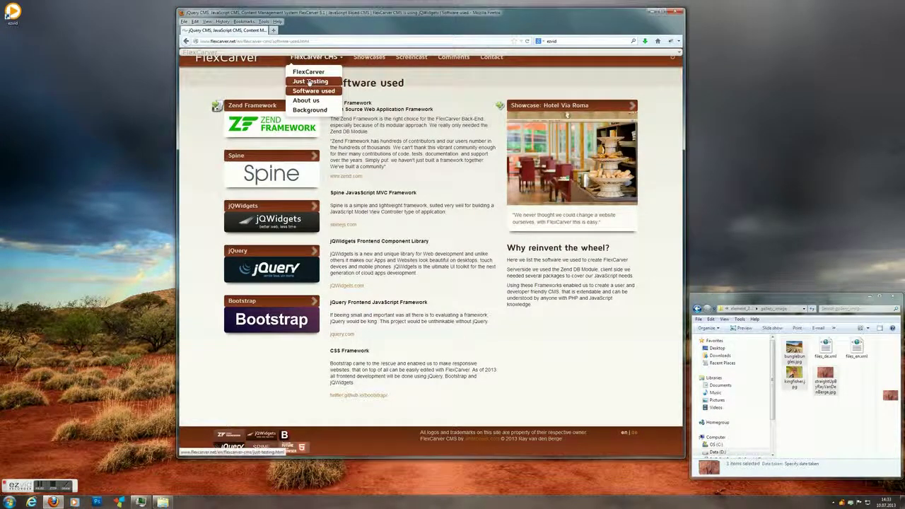
click(310, 82)
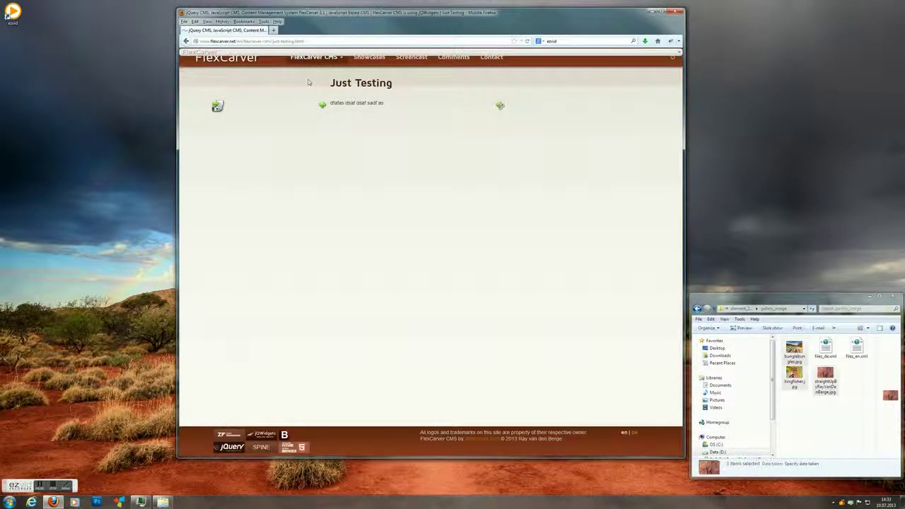
- Make a page element an image using the lizard photo from the File Manager and save it
click(321, 106)
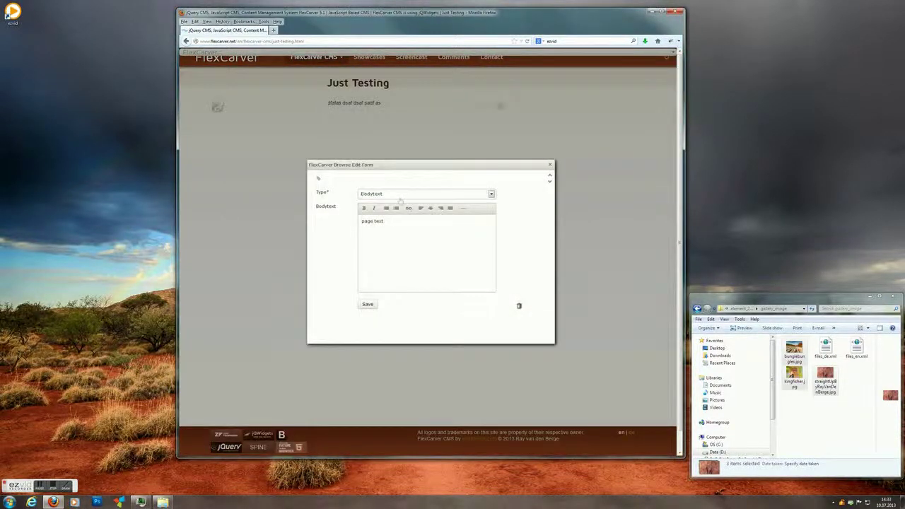
click(402, 195)
click(396, 203)
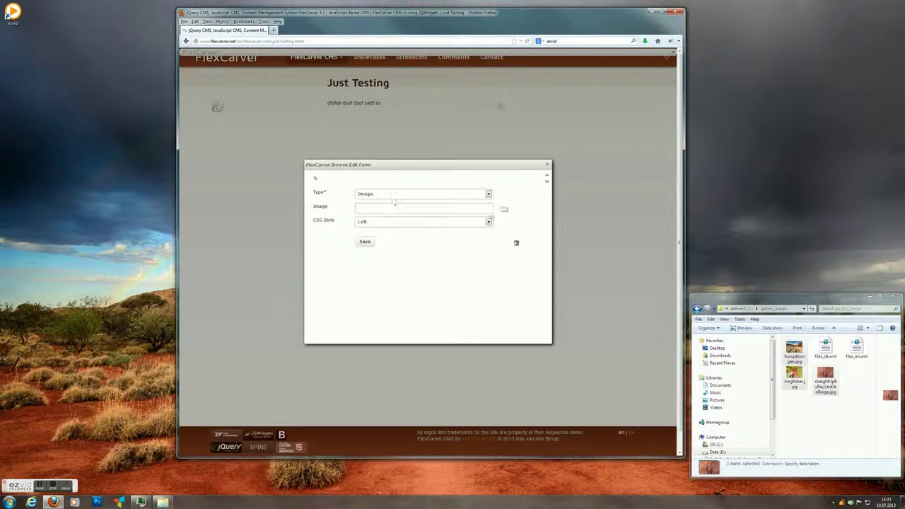
click(503, 209)
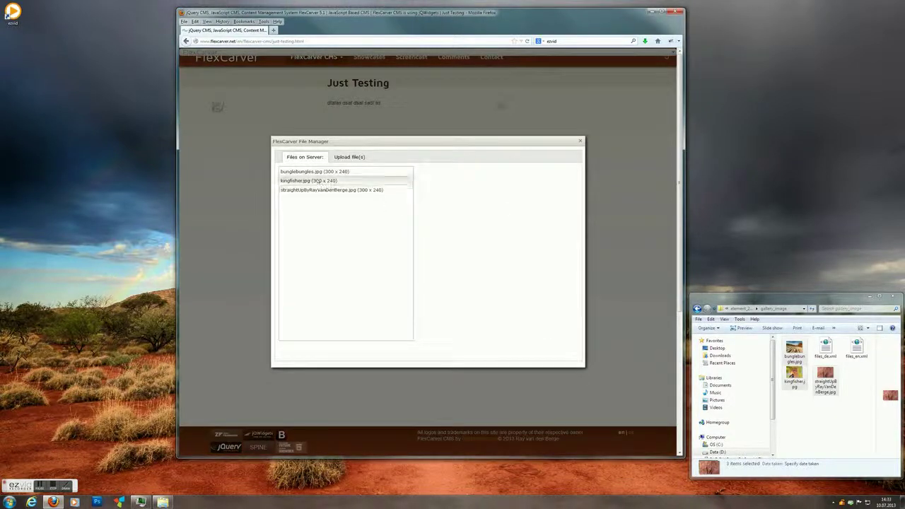
click(325, 189)
click(467, 250)
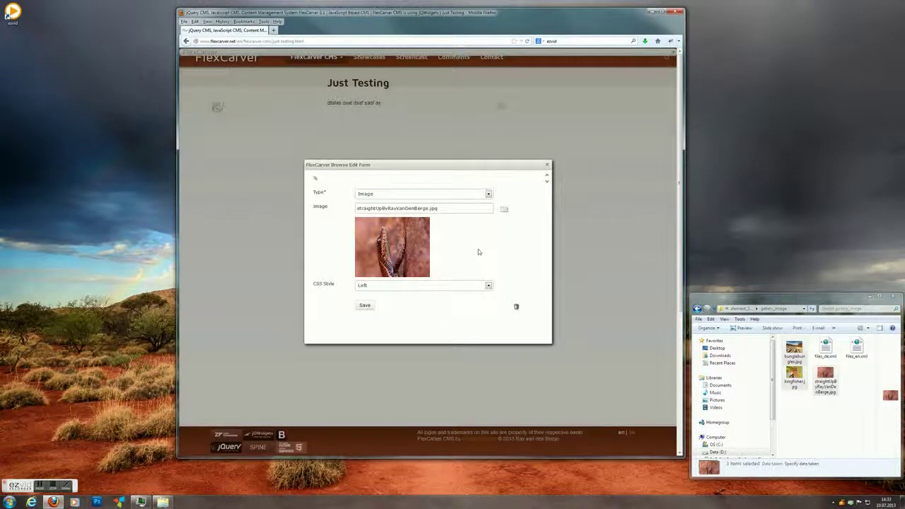
click(362, 307)
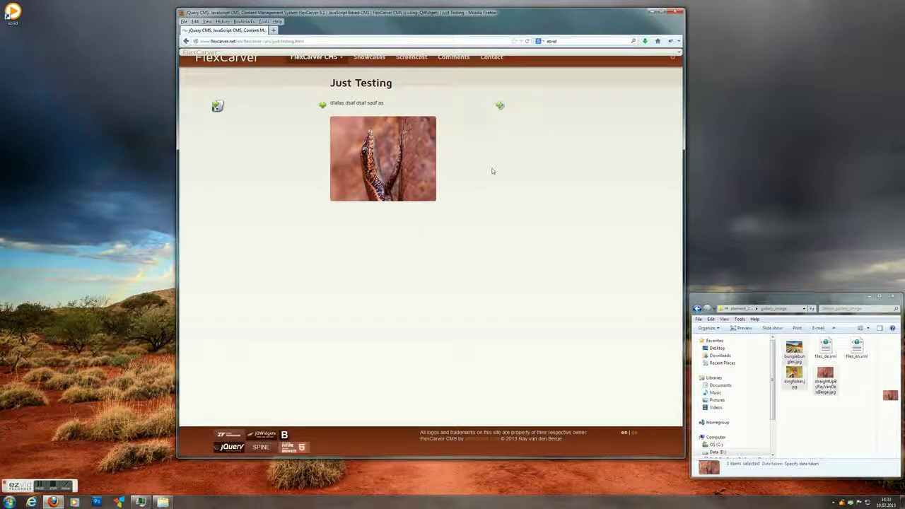
- Open the text element and review the ordering of the page's elements
click(358, 107)
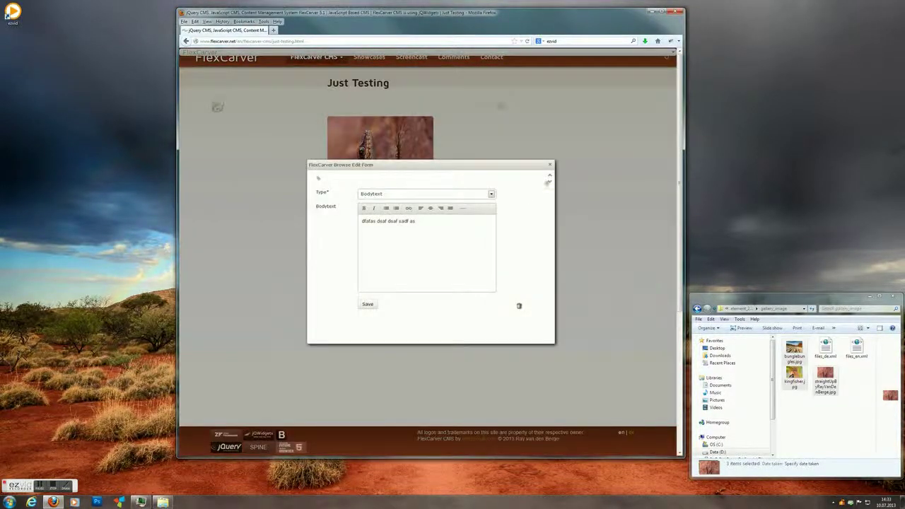
click(547, 181)
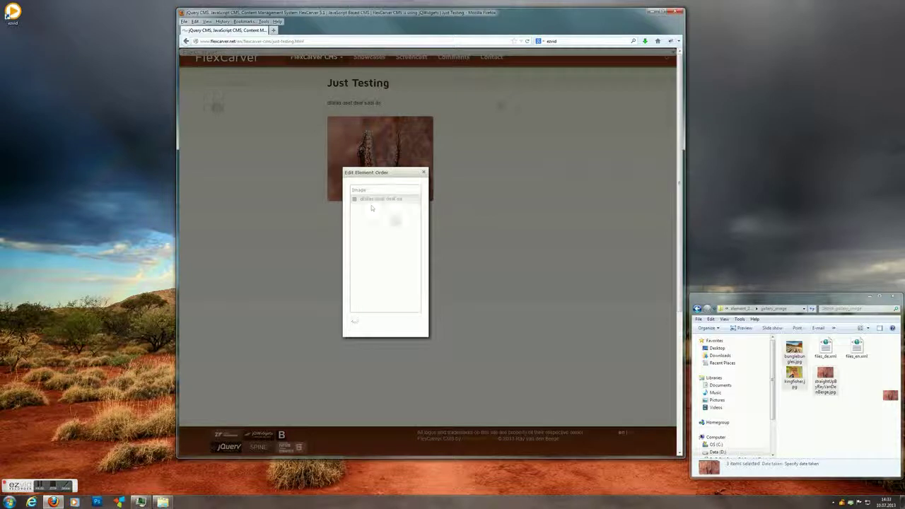
click(423, 172)
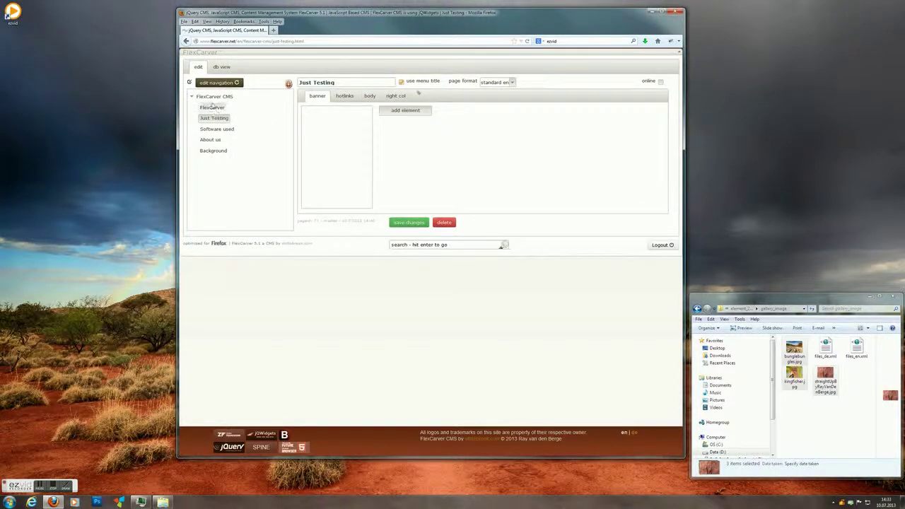
- Delete the Just Testing page and refresh the navigation to show the full site tree
click(443, 223)
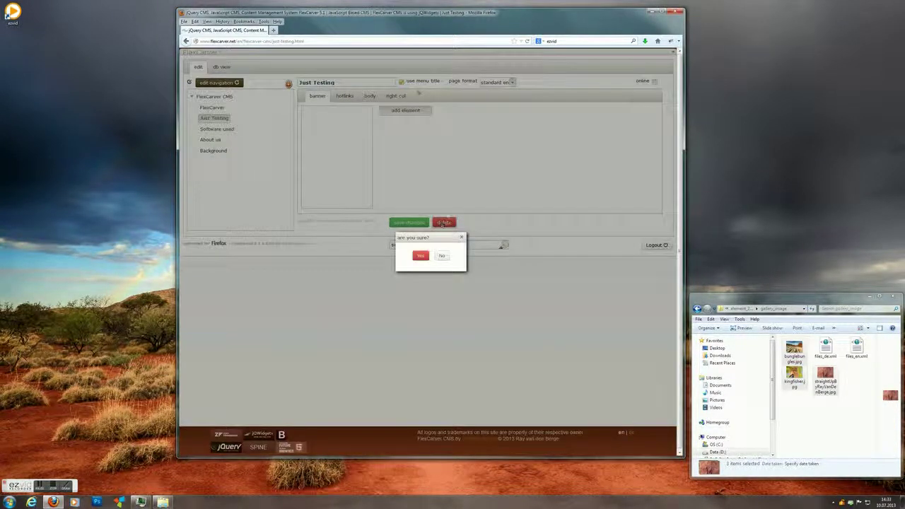
click(420, 255)
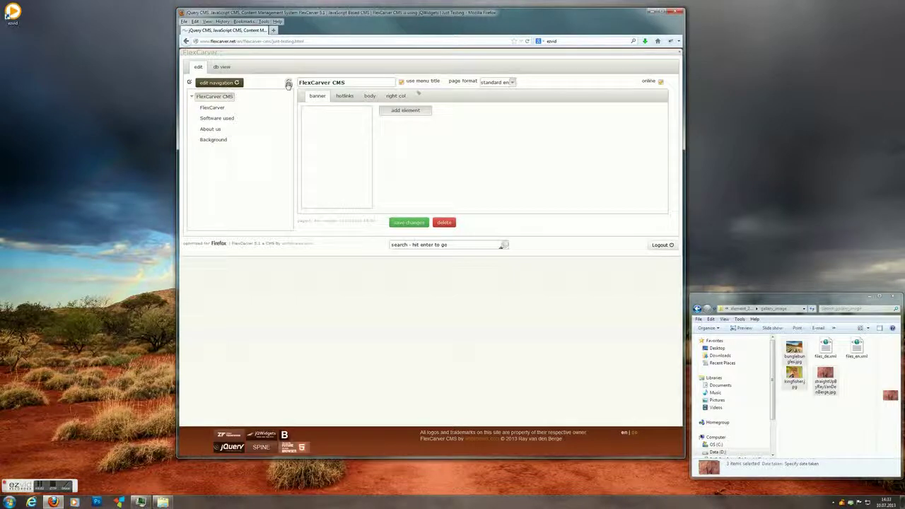
click(288, 84)
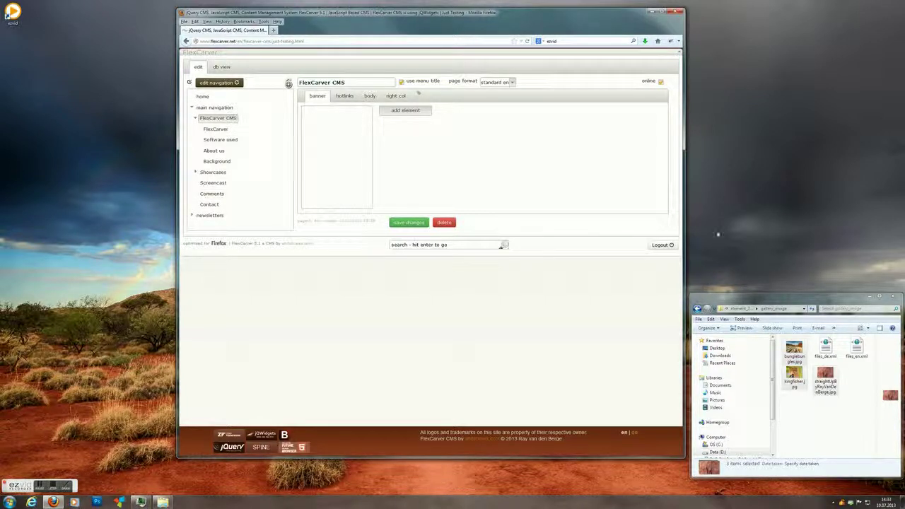
click(868, 296)
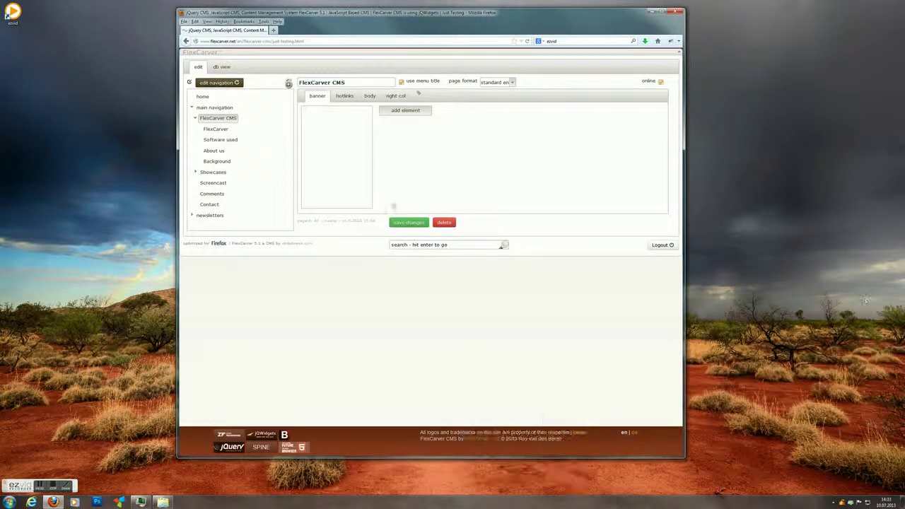
- In db view, show the Comments table and read record 4's full comment text
click(223, 67)
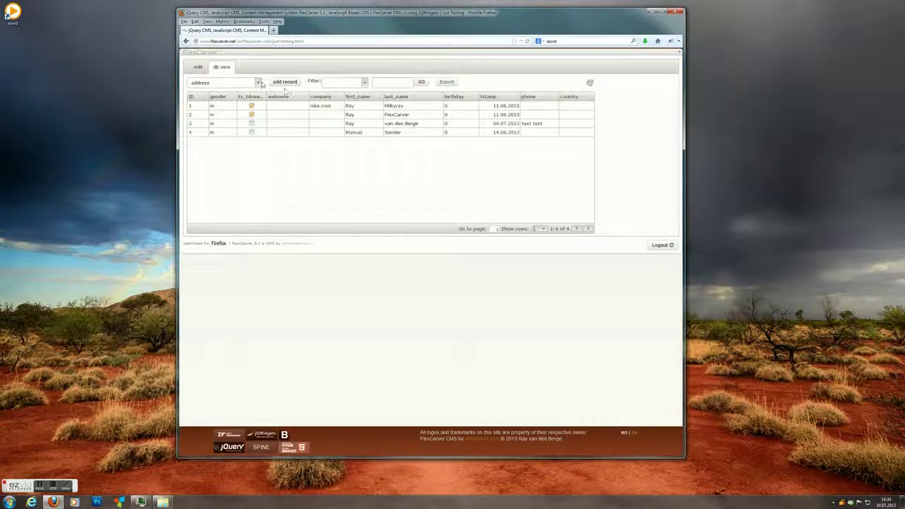
click(258, 83)
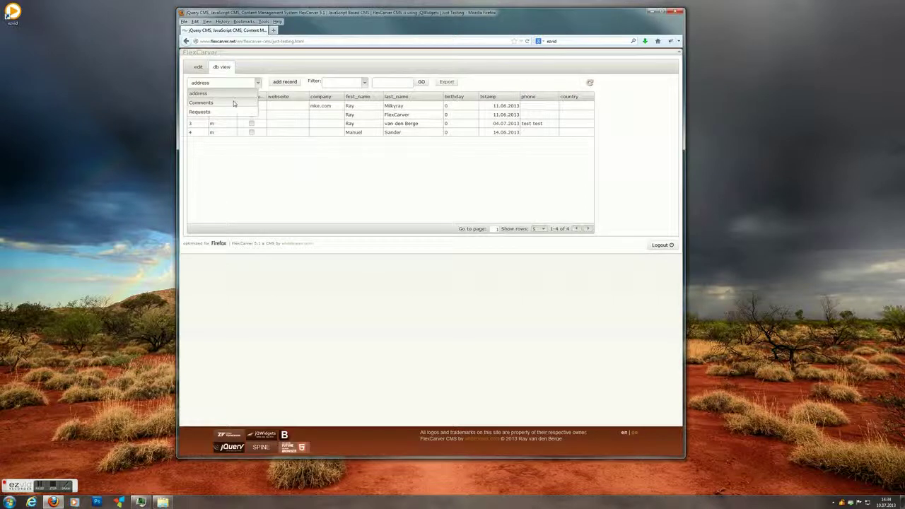
click(234, 102)
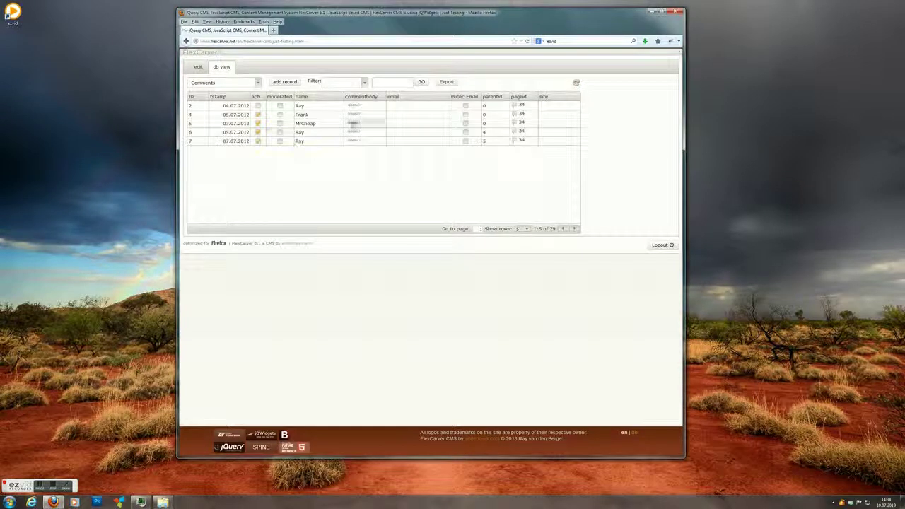
click(354, 115)
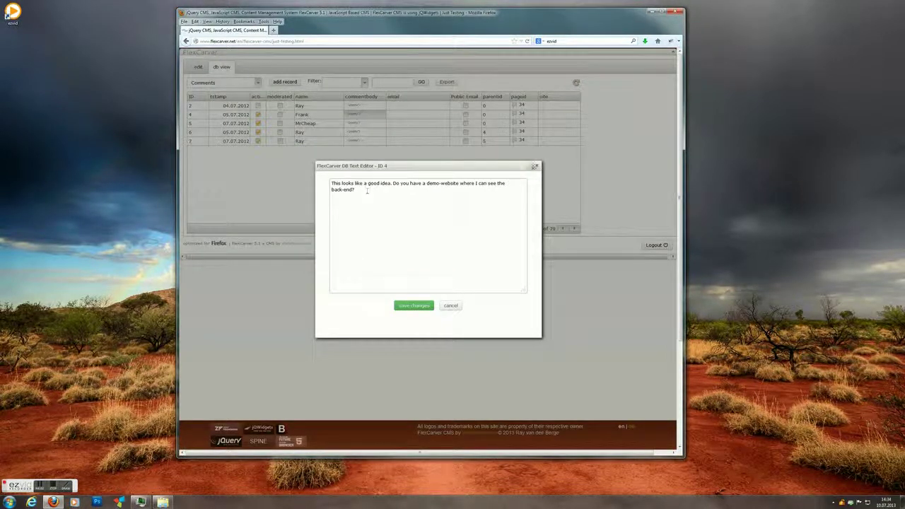
click(537, 166)
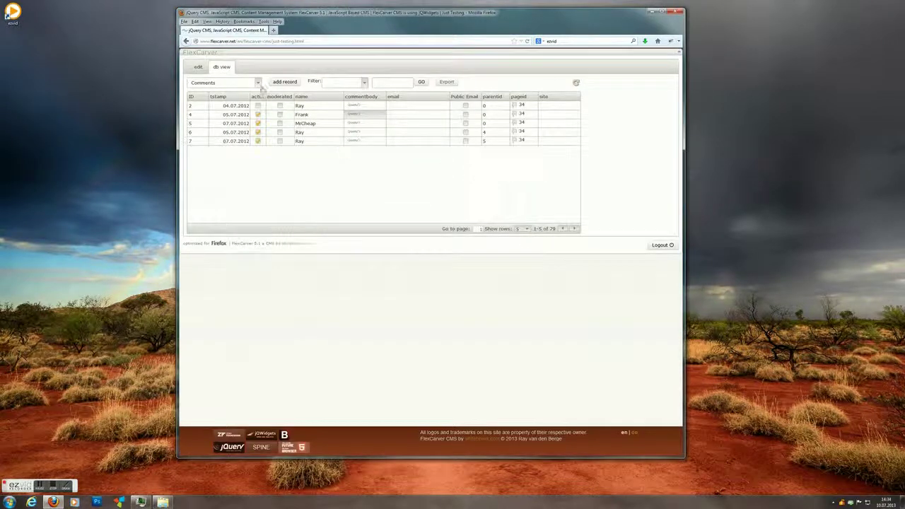
- Switch back to the address table and change record 1's company to whitebreak
click(258, 82)
click(212, 100)
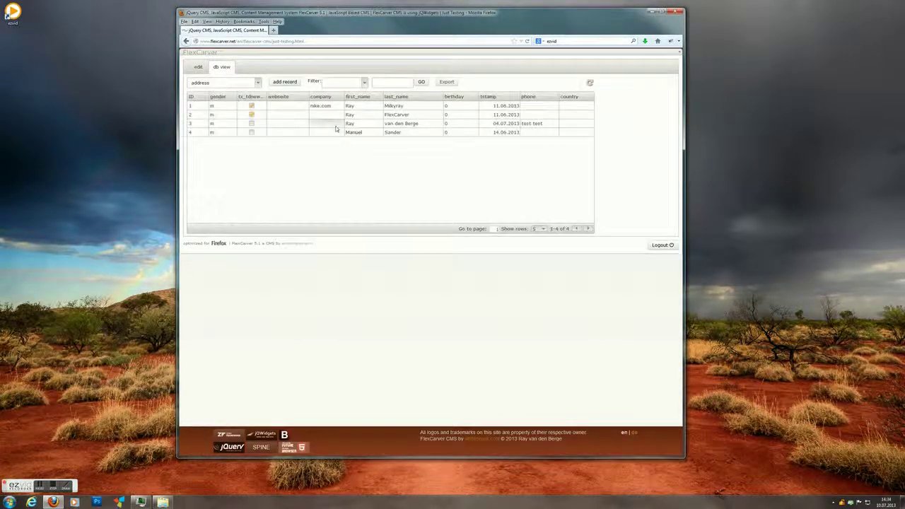
double_click(326, 105)
text(whitebreak)
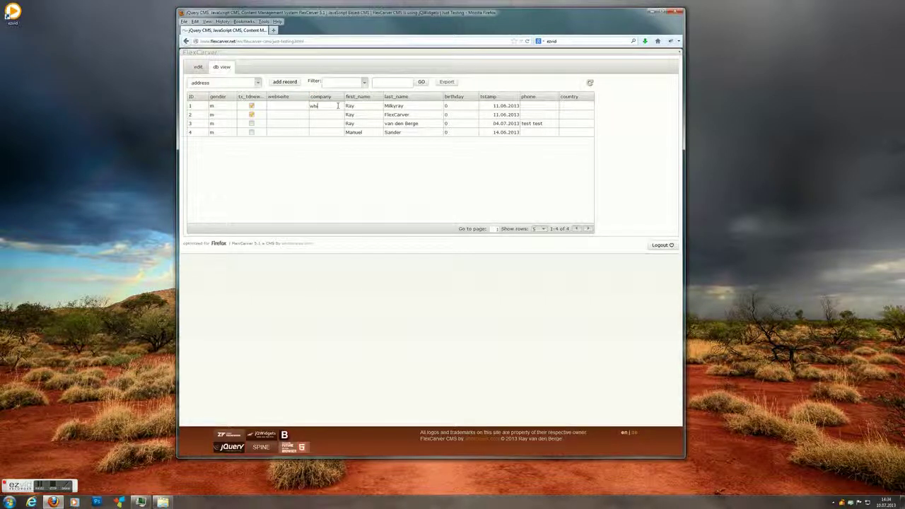
key(Return)
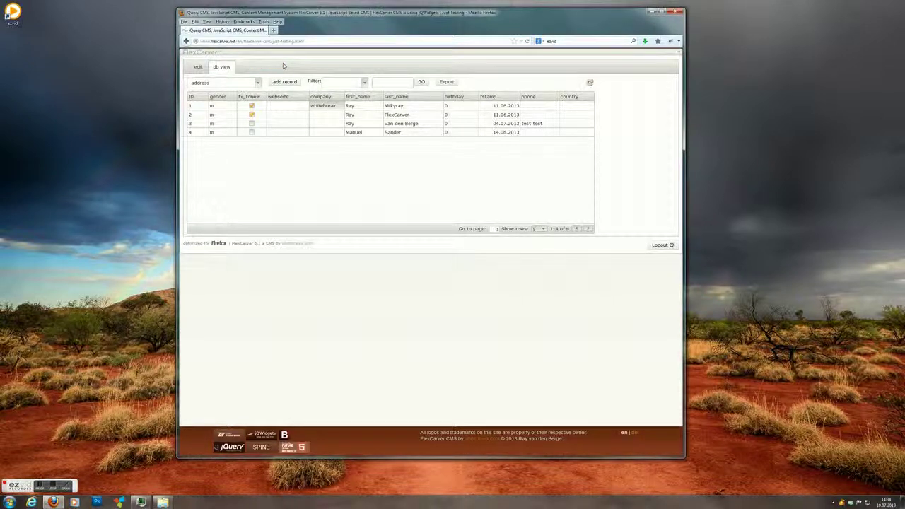
- Log out of the FlexCarver editor, then view the public site's Contact page with its request form
click(198, 66)
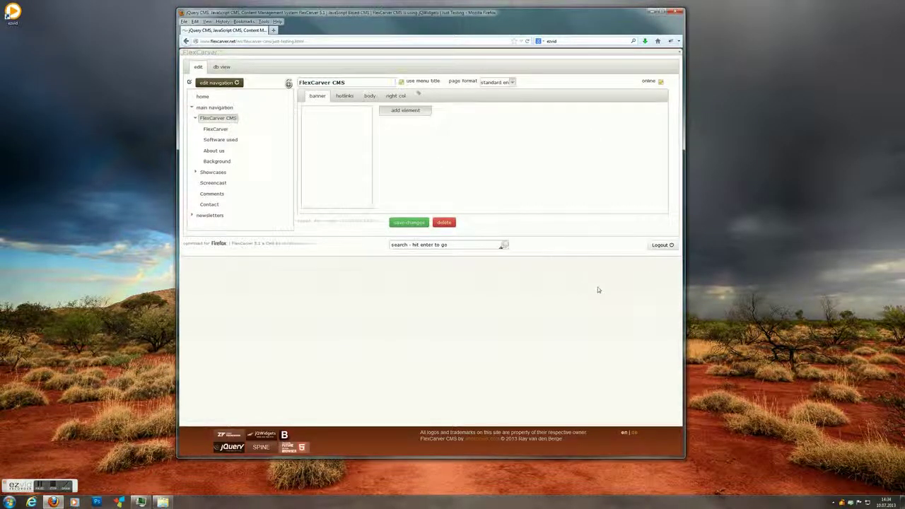
click(661, 245)
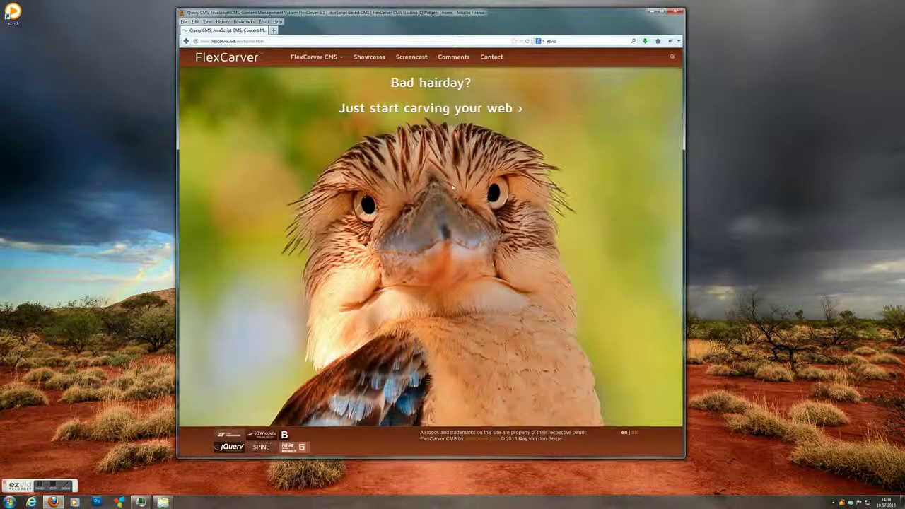
click(311, 73)
click(306, 40)
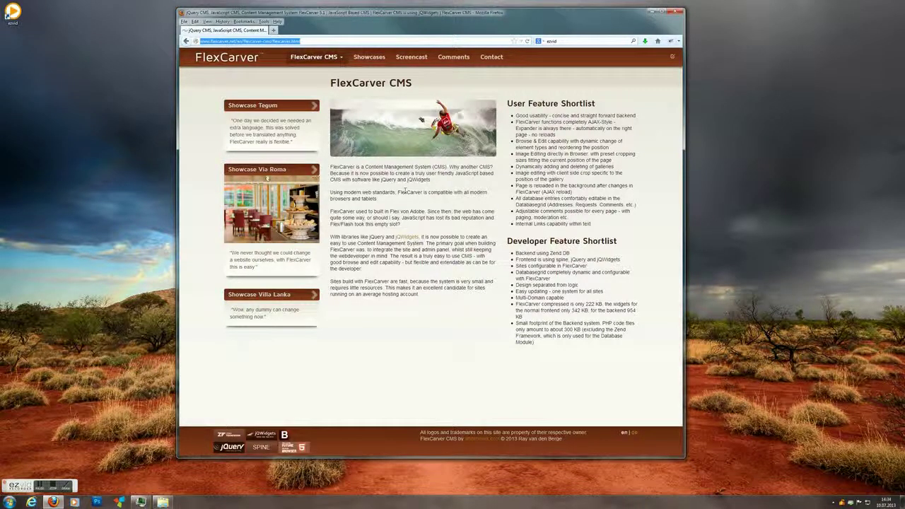
click(492, 57)
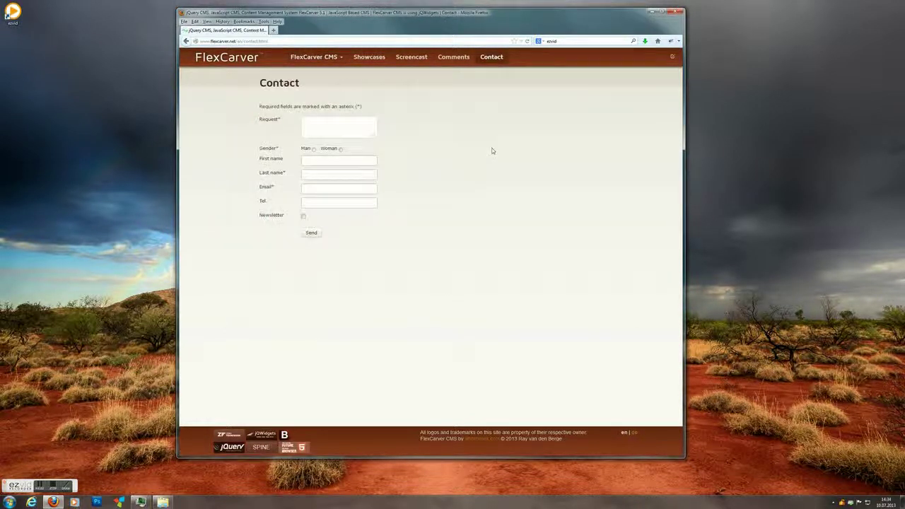